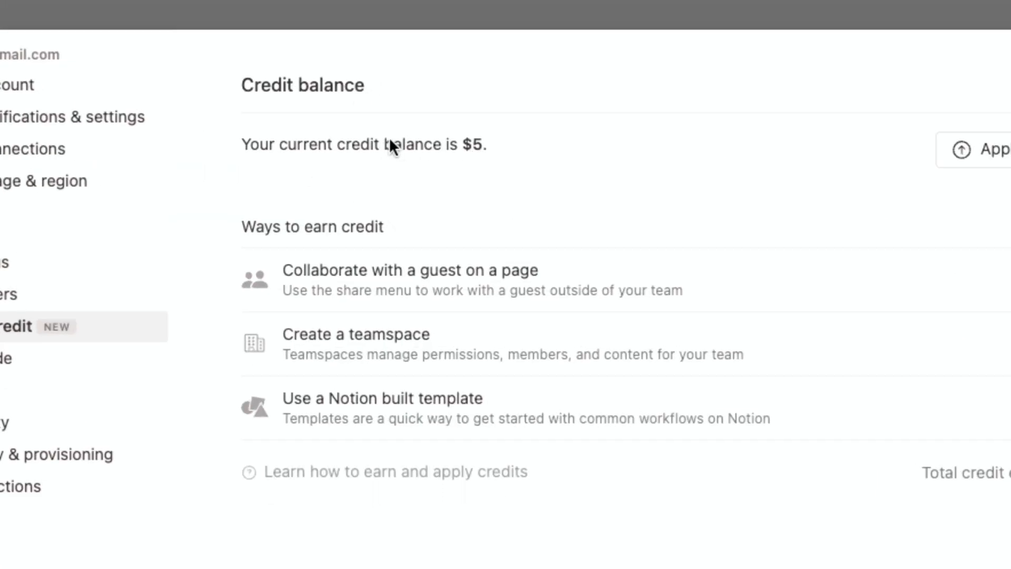
# - Highlight the $5 credit balance sentence and the Ways to earn credit heading, then deselect
pyautogui.moveTo(341, 143); pyautogui.dragTo(495, 146)
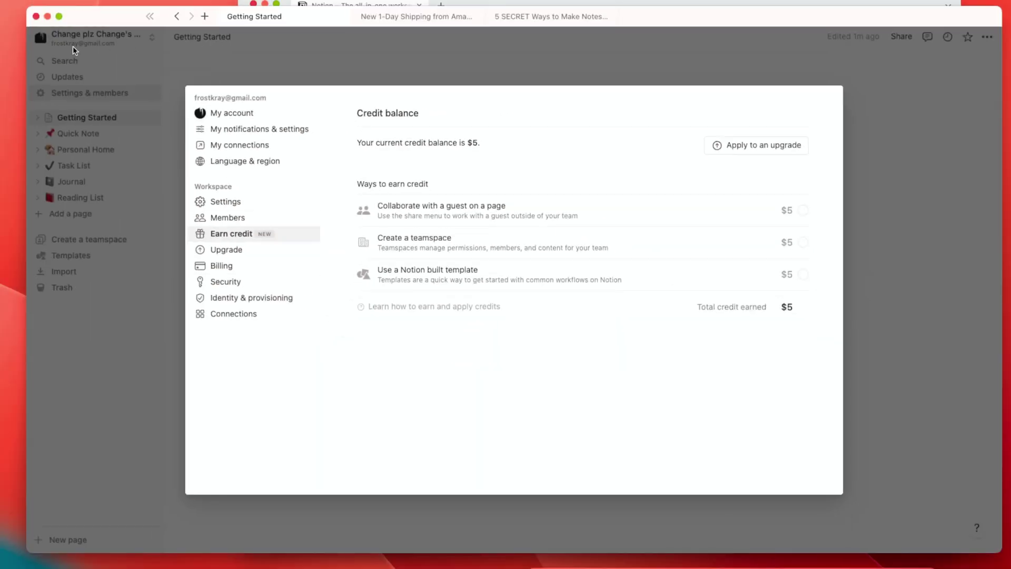
pyautogui.moveTo(374, 186); pyautogui.dragTo(429, 185)
pyautogui.click(500, 174)
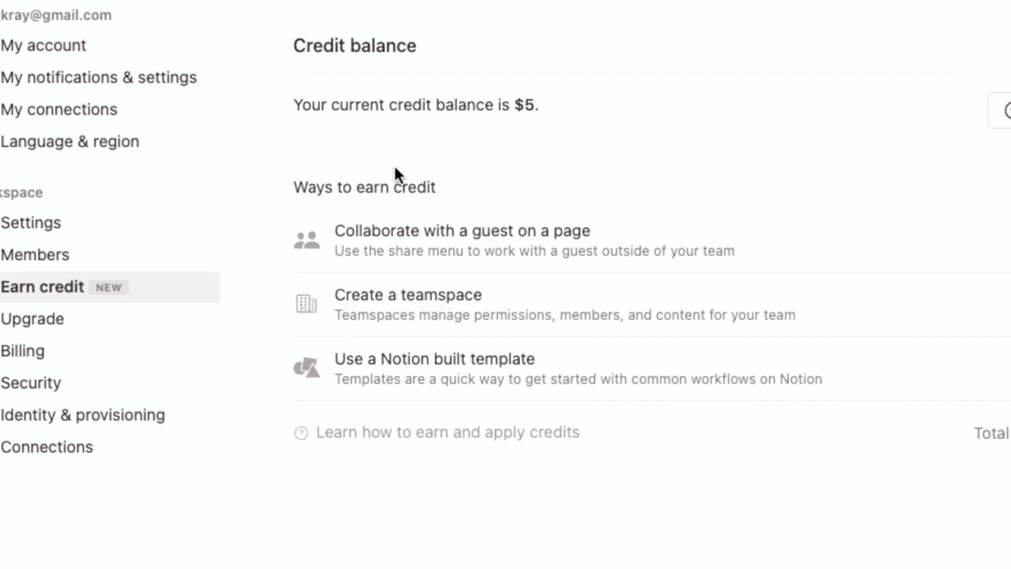
pyautogui.moveTo(386, 184); pyautogui.dragTo(412, 184)
pyautogui.click(504, 185)
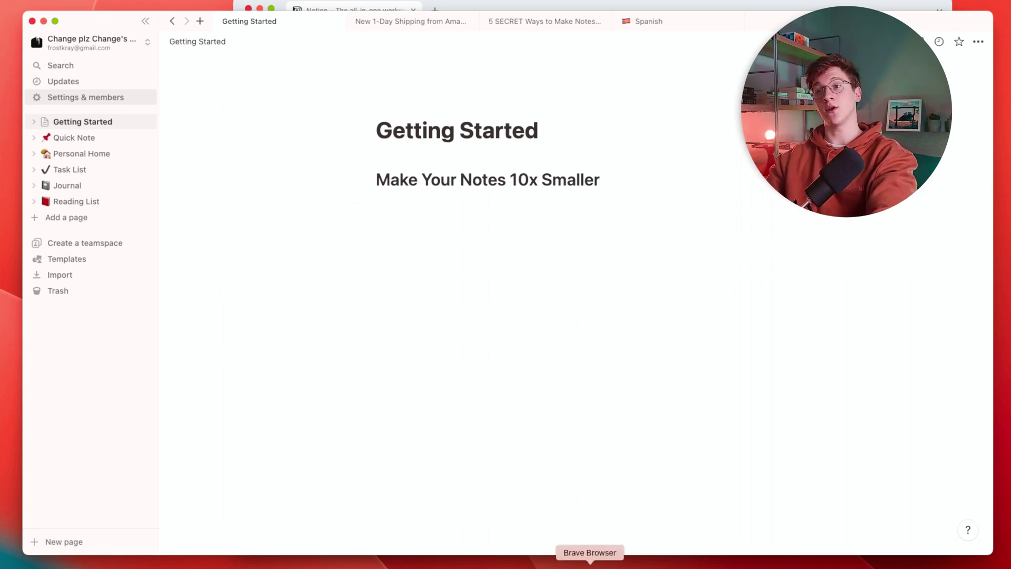
pyautogui.click(590, 566)
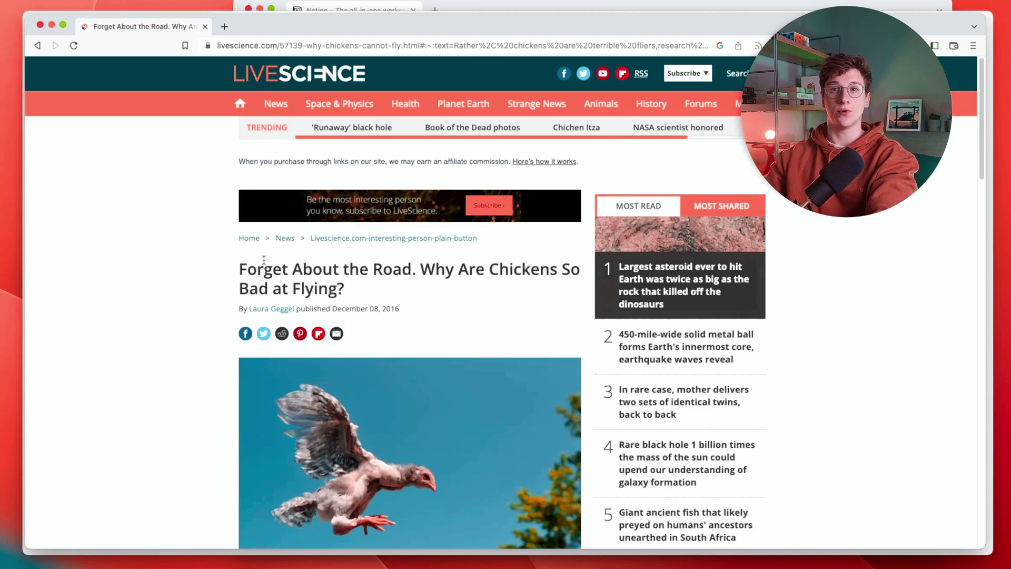
pyautogui.moveTo(239, 269); pyautogui.dragTo(454, 272)
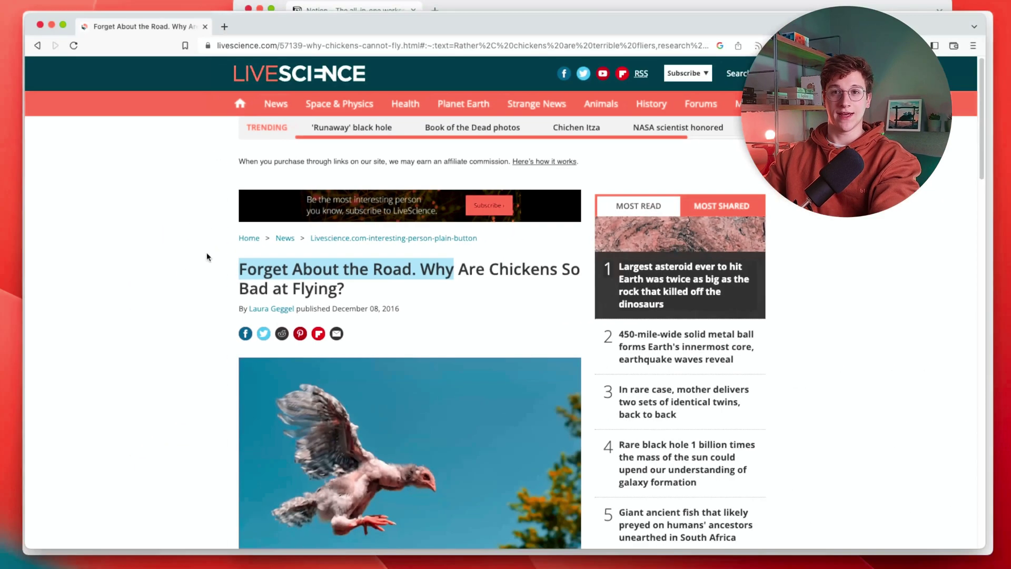
pyautogui.scroll(-15, 39, 295)
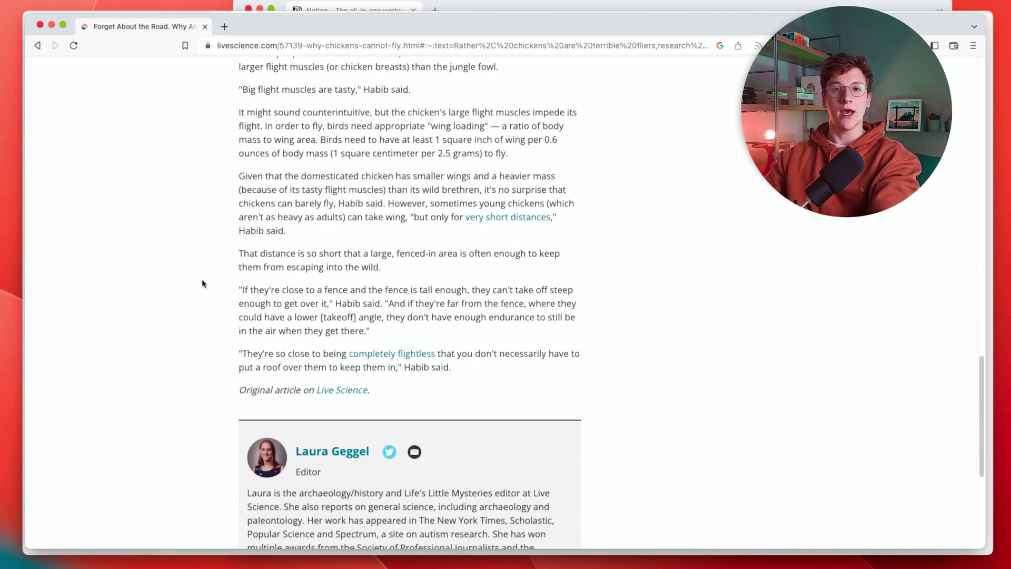
pyautogui.scroll(4, 200, 282)
# - Have Notion AI summarize the chicken article on a new line under the heading
pyautogui.click(301, 49)
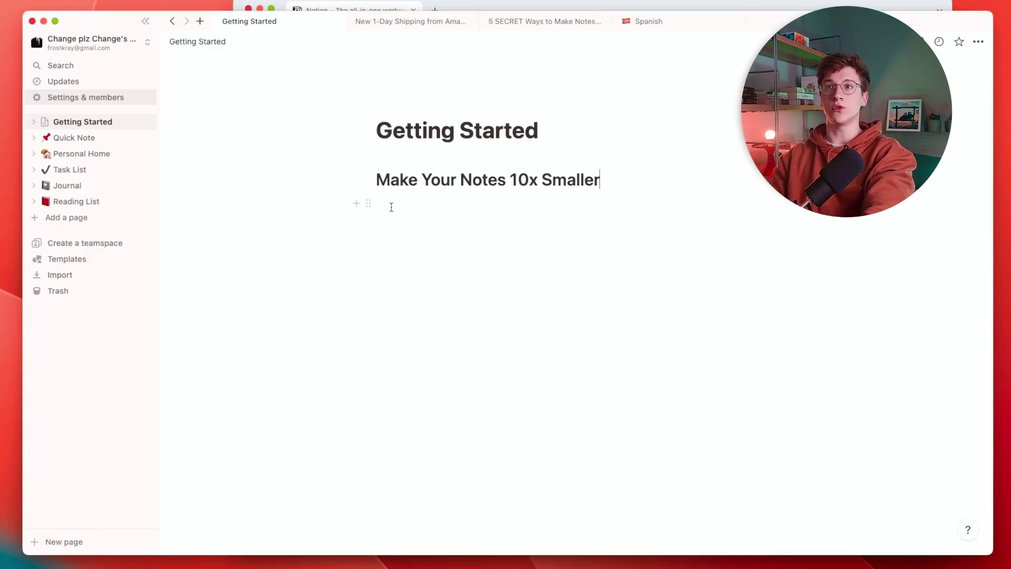
pyautogui.press('Return')
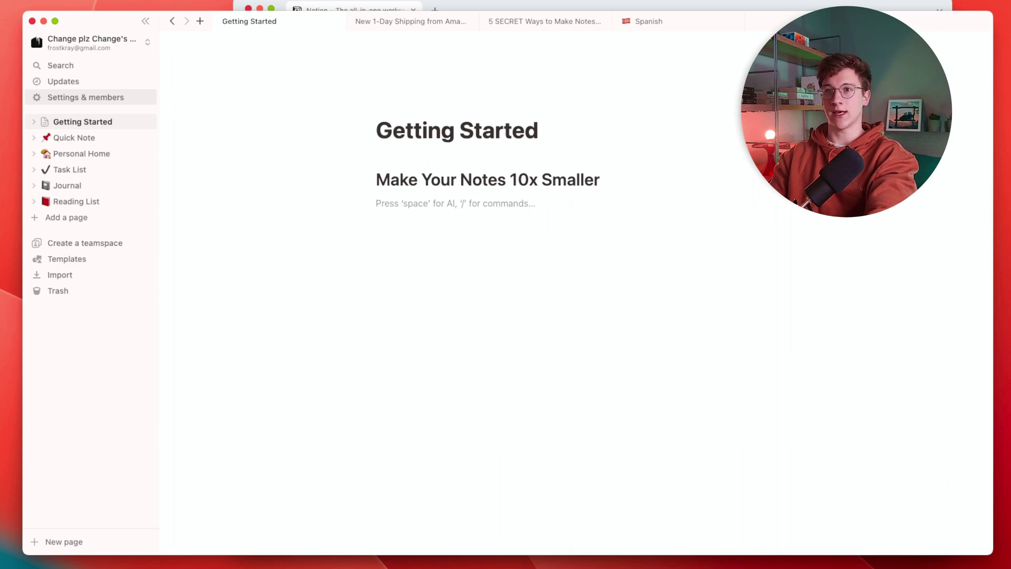
pyautogui.press('space')
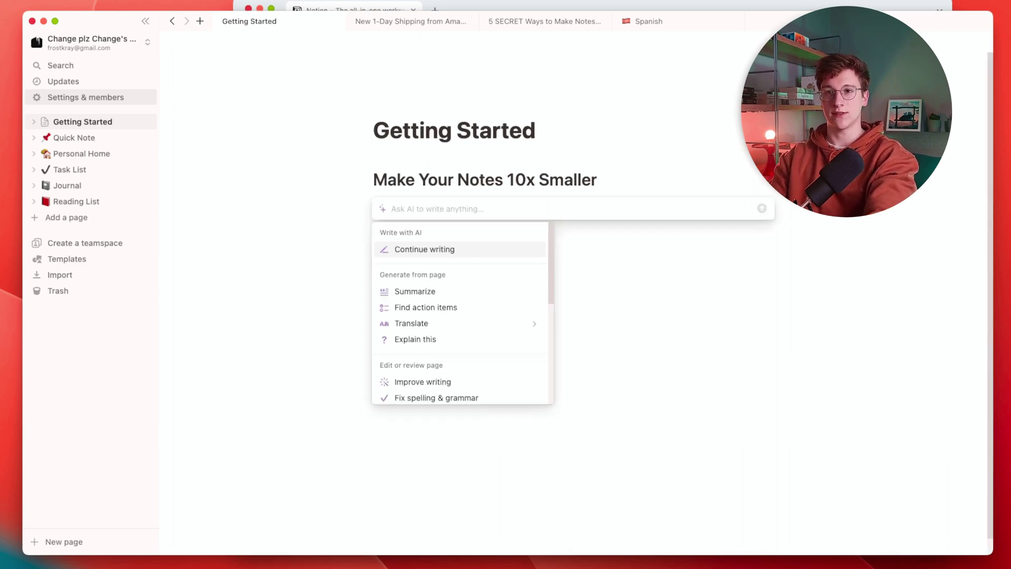
pyautogui.write('Summaz')
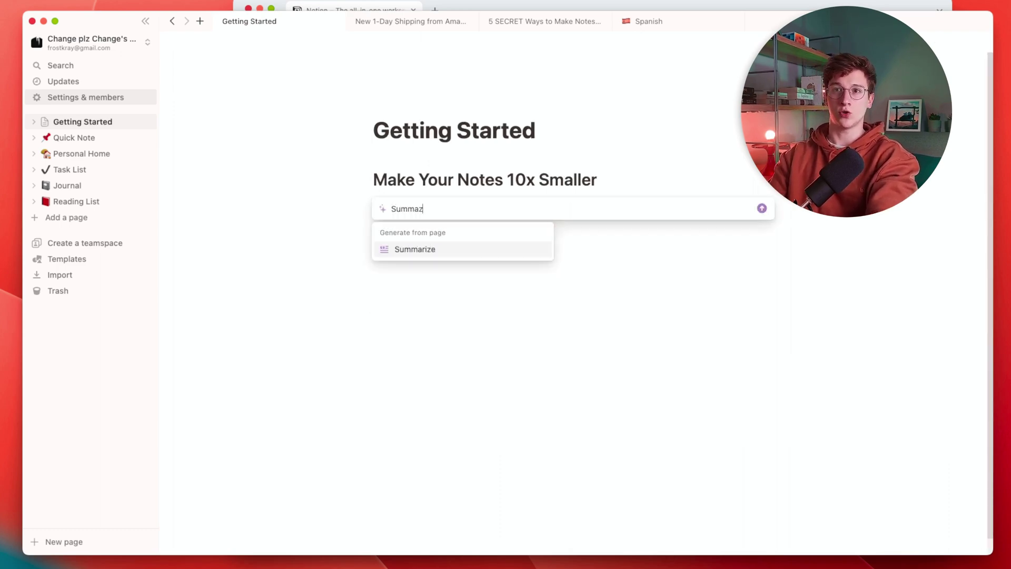
pyautogui.press('BackSpace')
pyautogui.write('rize:')
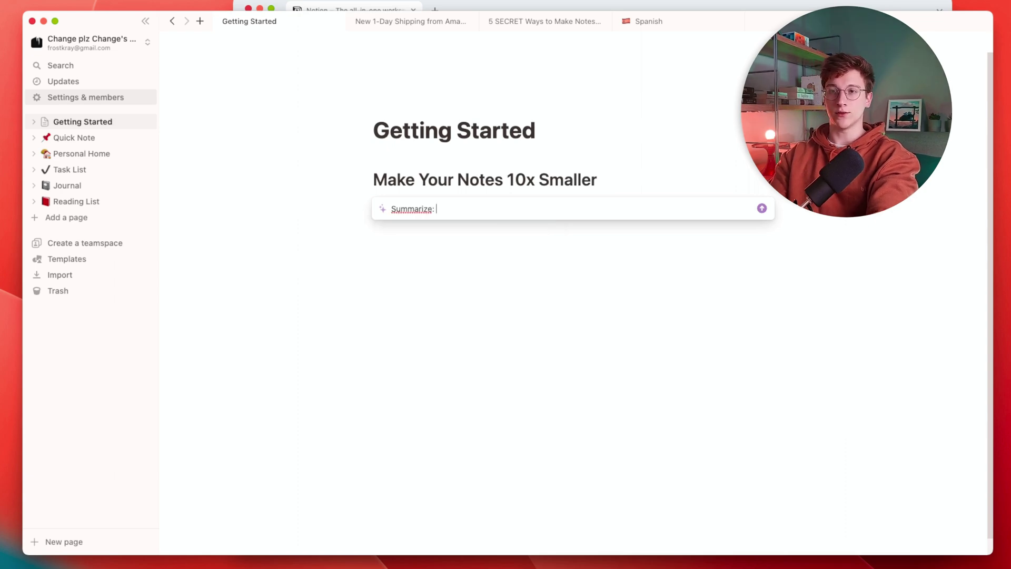
pyautogui.press('Return')
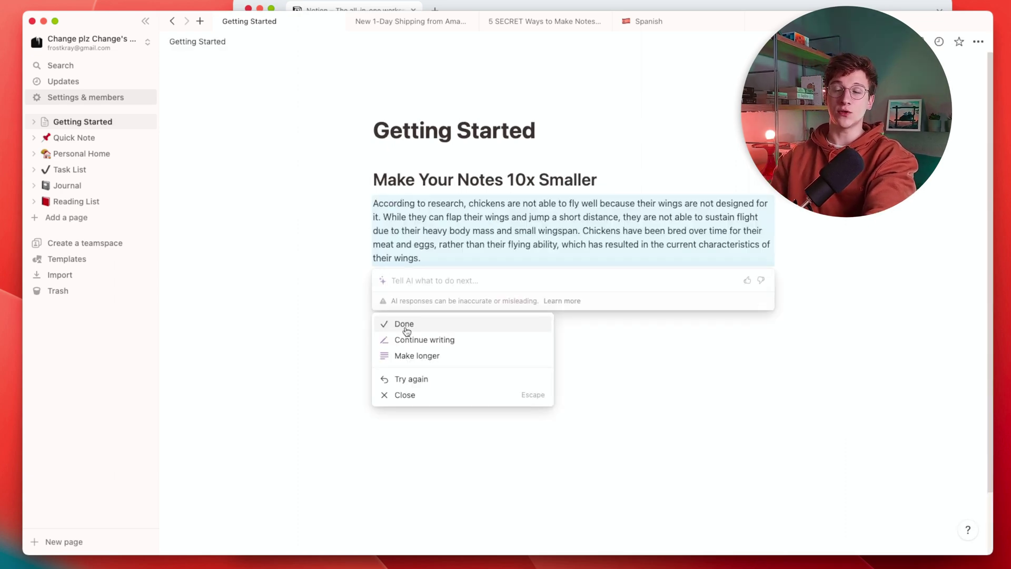
# - Ask the AI to expand the summary, then make it easier to read with bullet points
pyautogui.write('Expand')
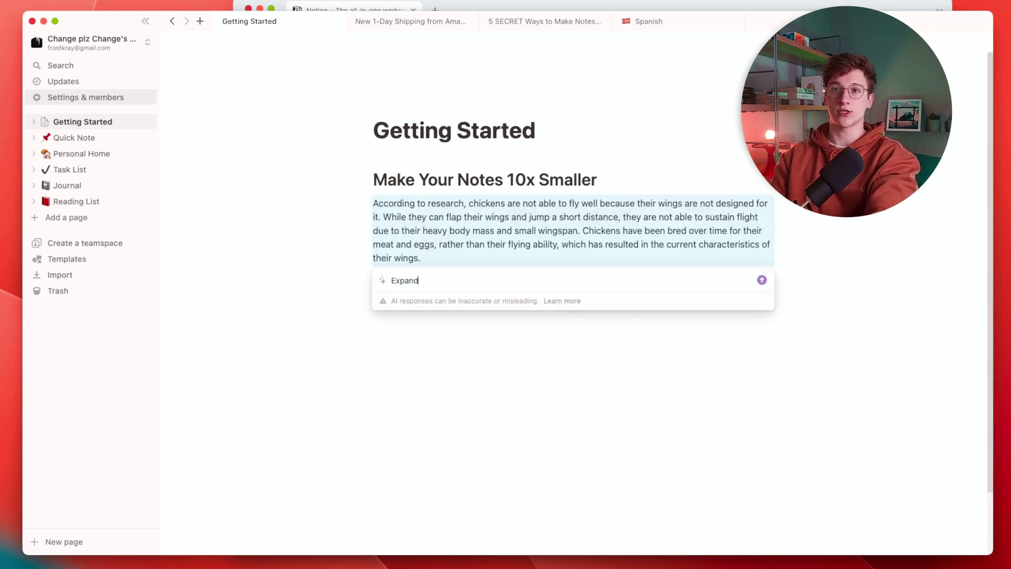
pyautogui.press('Return')
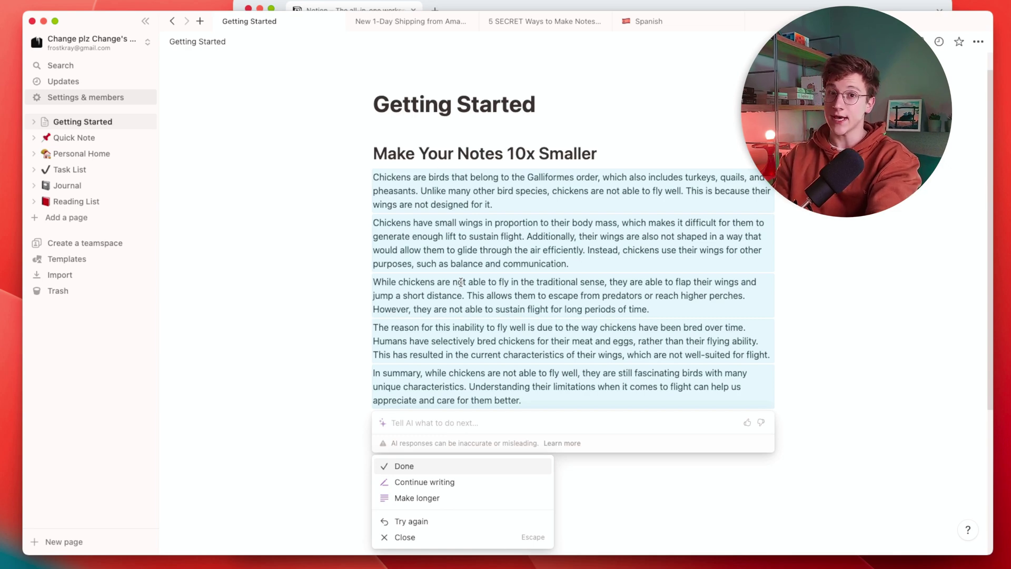
pyautogui.write('Make it ')
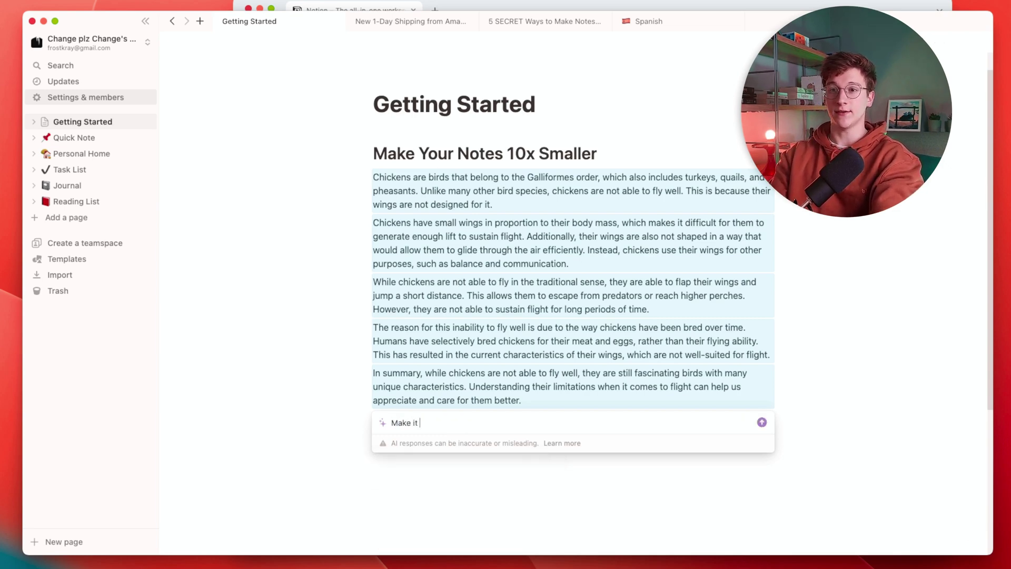
pyautogui.write('easier to read and bu')
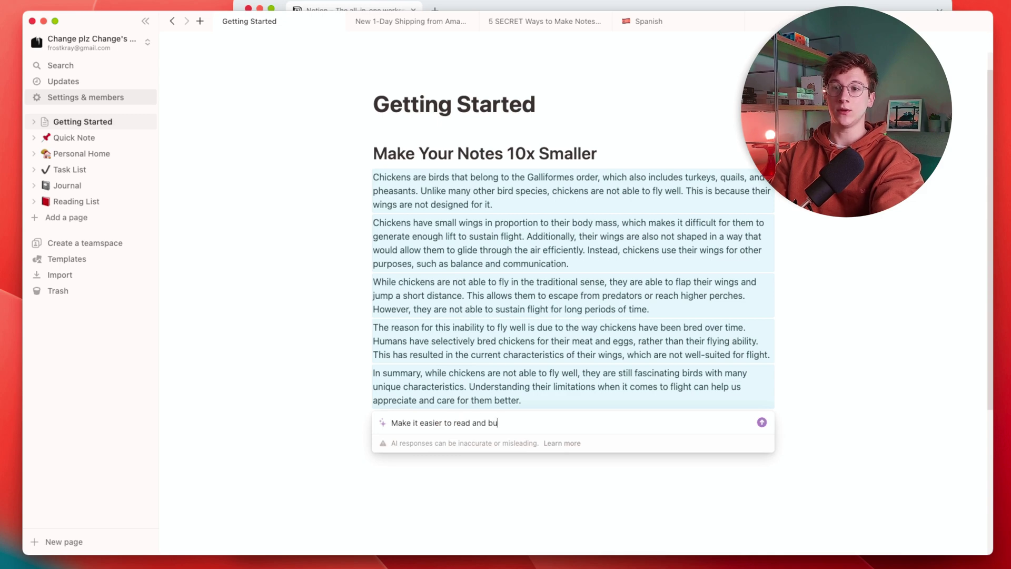
pyautogui.write('llet point the most im')
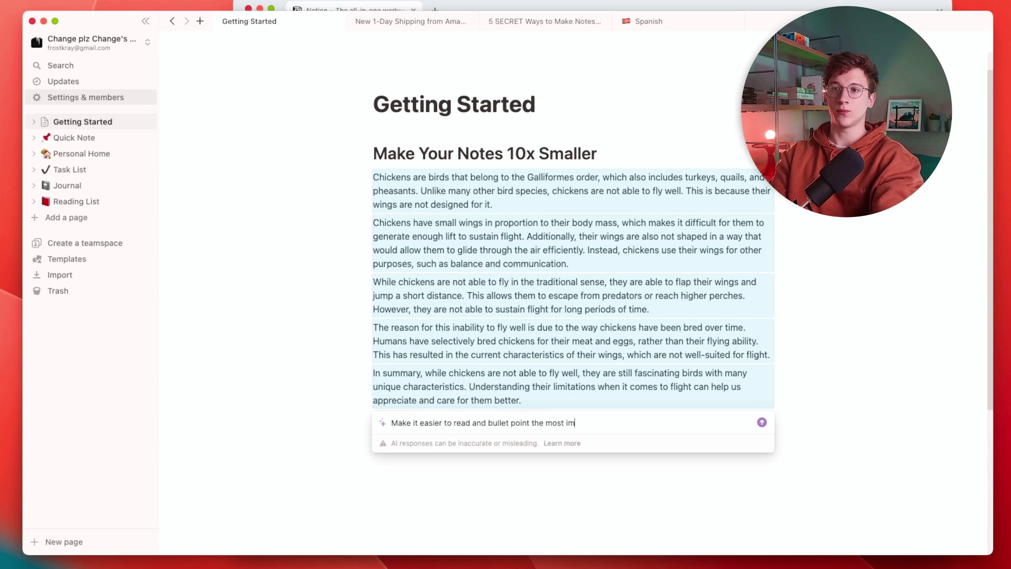
pyautogui.write('portant information')
pyautogui.press('Return')
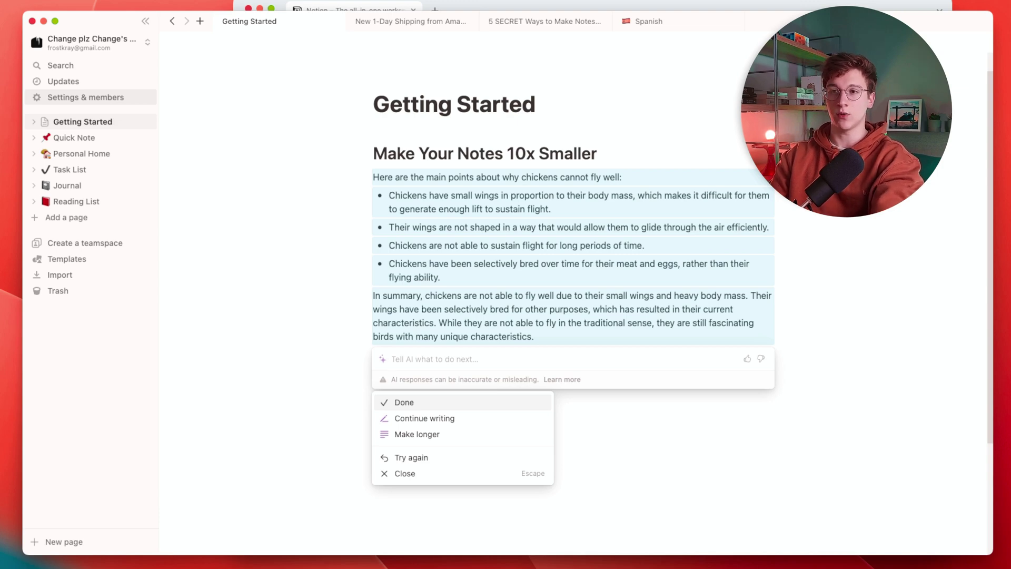
# - Keep the bulleted summary and ask AI to 'Highlight the most important information with bold text'
pyautogui.write('Make it easier to read')
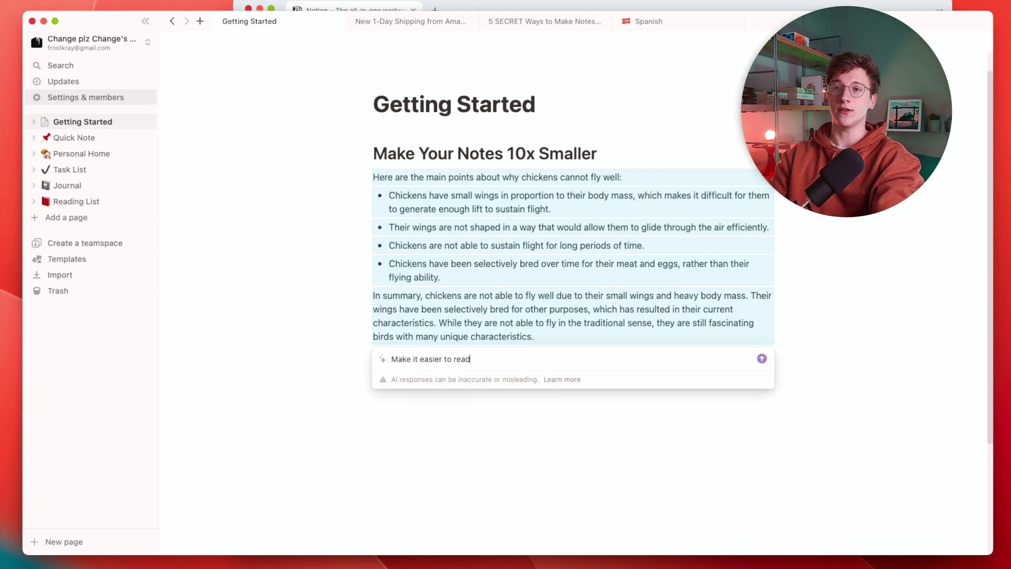
pyautogui.press('Escape')
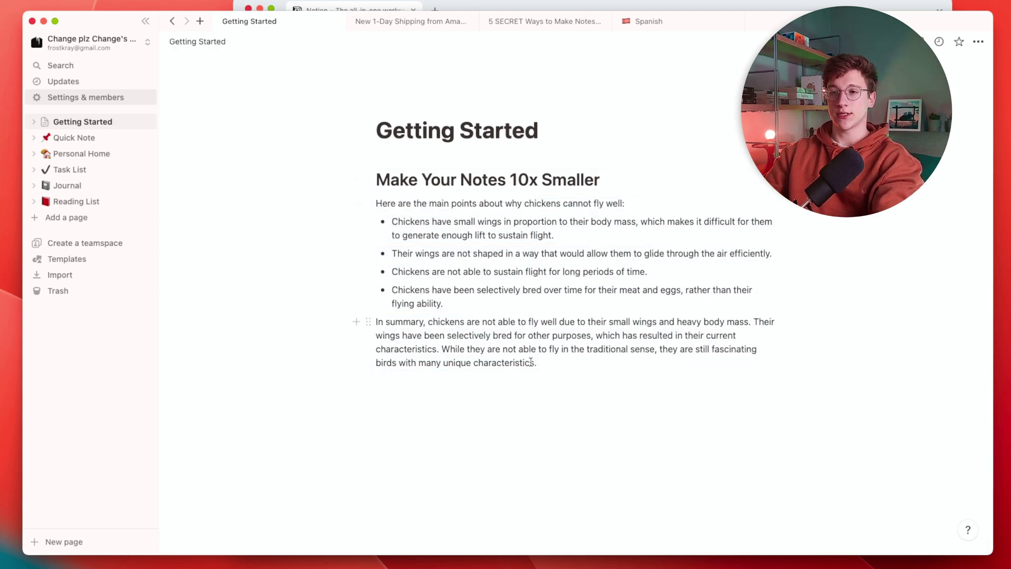
pyautogui.moveTo(541, 363); pyautogui.dragTo(373, 202)
pyautogui.press('super+j')
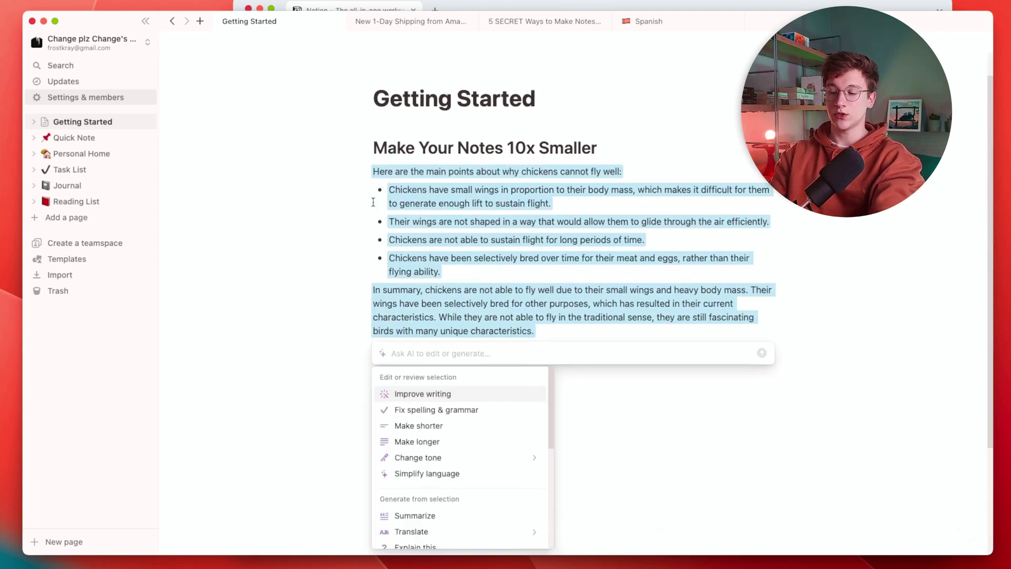
pyautogui.write('Highlight the m')
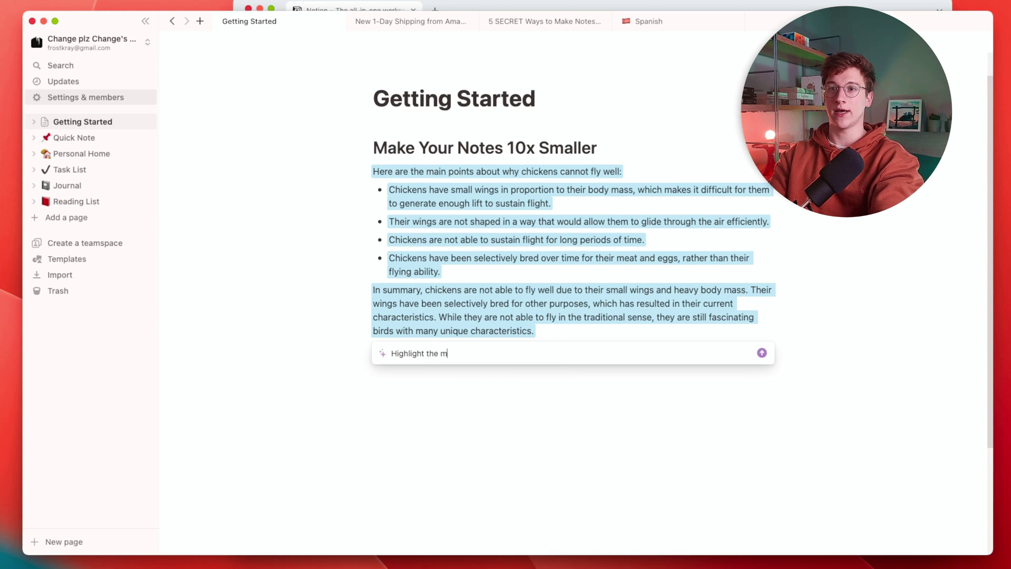
pyautogui.write('ost important information with bo')
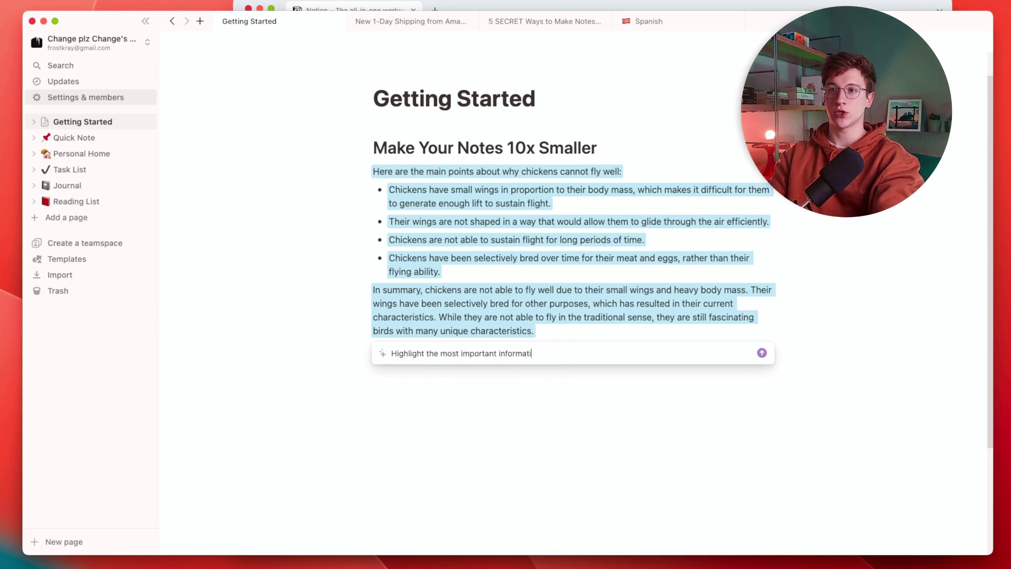
pyautogui.write('ld text')
pyautogui.press('Return')
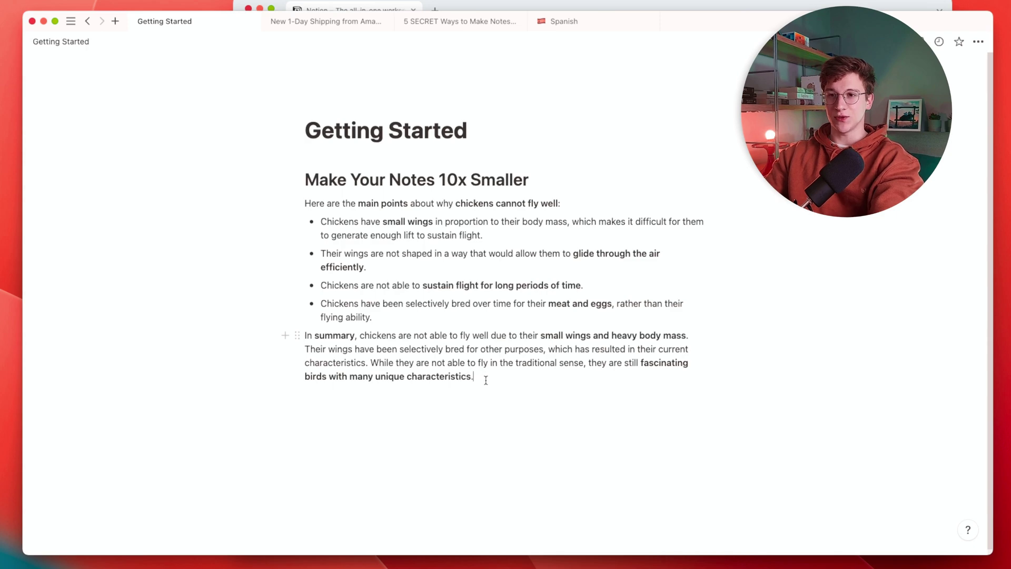
# - Replace the summary with an AI version adding emojis to important information, then select 'sustain flight for long periods of time'
pyautogui.moveTo(485, 379); pyautogui.dragTo(302, 202)
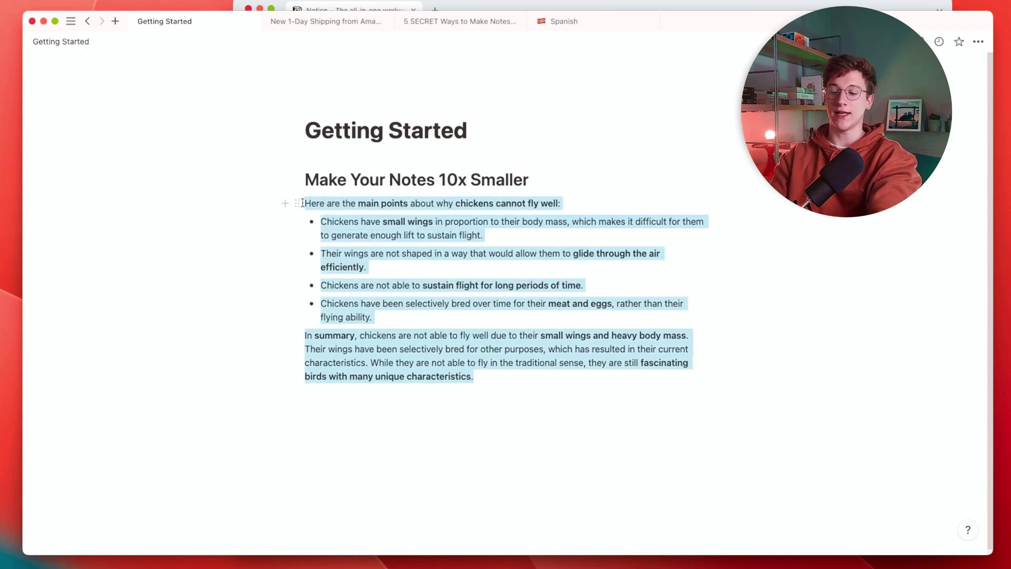
pyautogui.press('super+j')
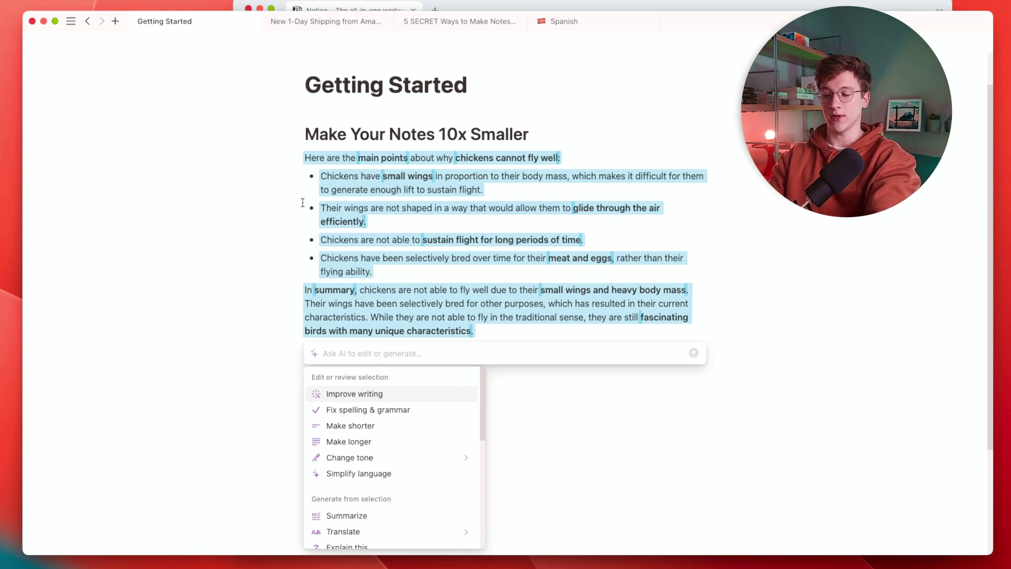
pyautogui.write('Add emojis to the importtant')
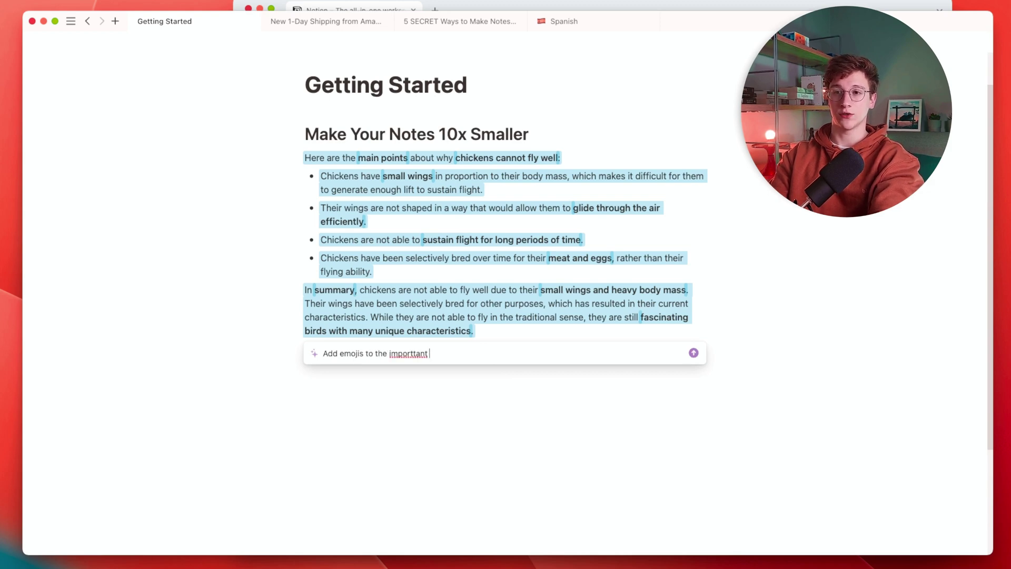
pyautogui.write(' information so it is easier to rea')
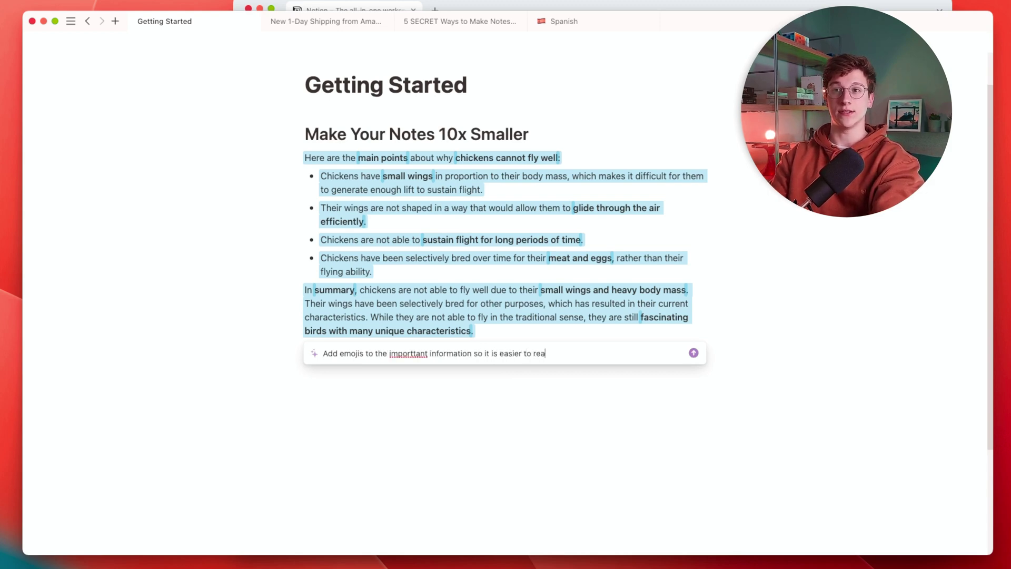
pyautogui.write('d')
pyautogui.press('Return')
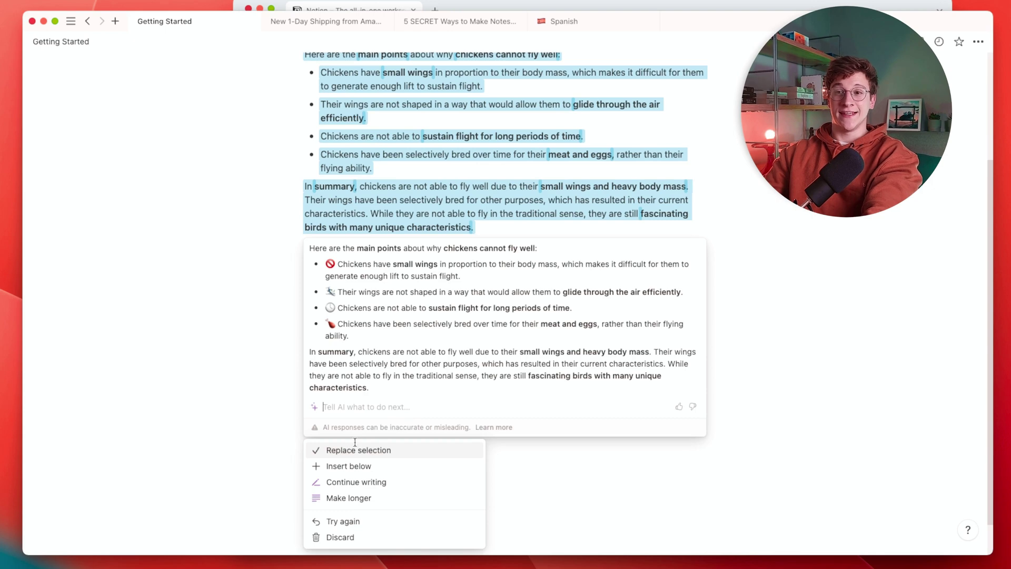
pyautogui.click(354, 451)
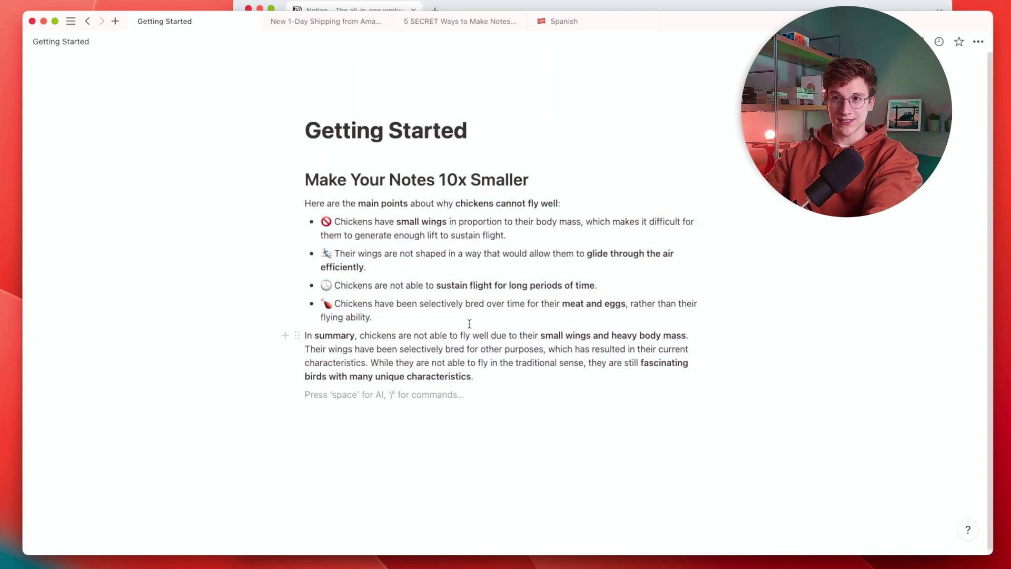
pyautogui.doubleClick(457, 288)
pyautogui.moveTo(448, 285); pyautogui.dragTo(625, 287)
# - Bold the tasks 'Clean the house' and 'Schedule doctor's appointment'
pyautogui.click(627, 287)
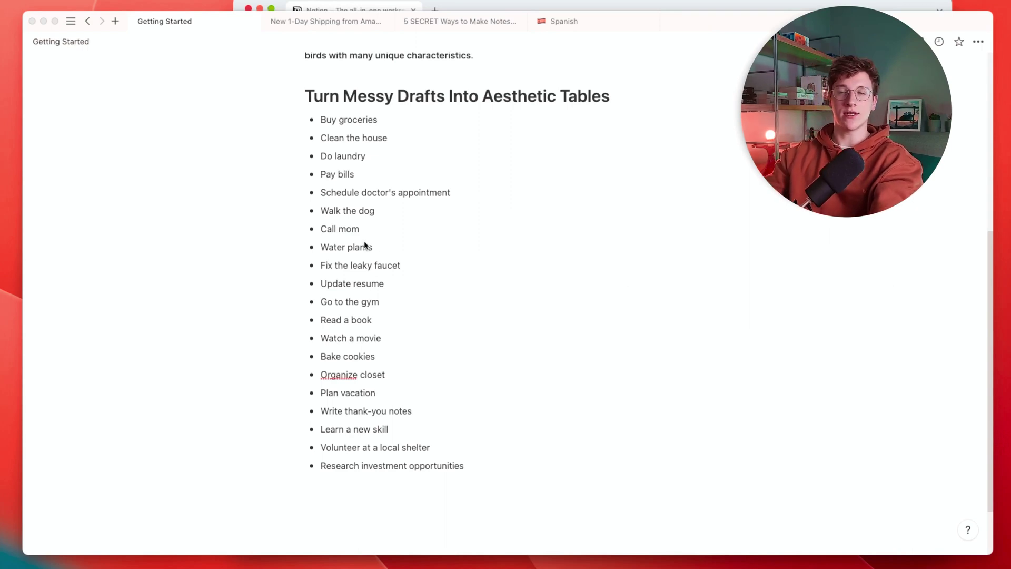
pyautogui.scroll(1, 365, 241)
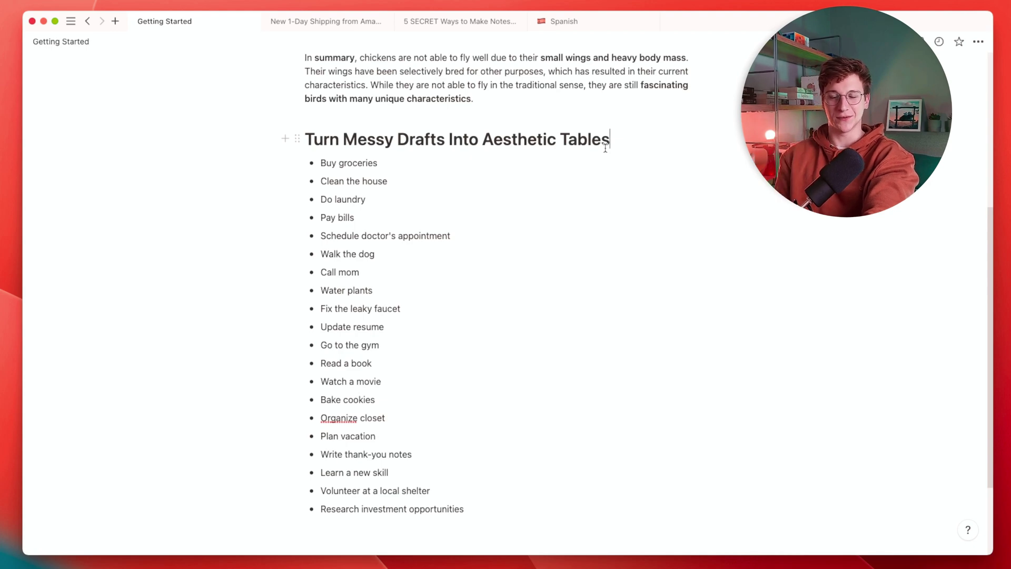
pyautogui.click(605, 148)
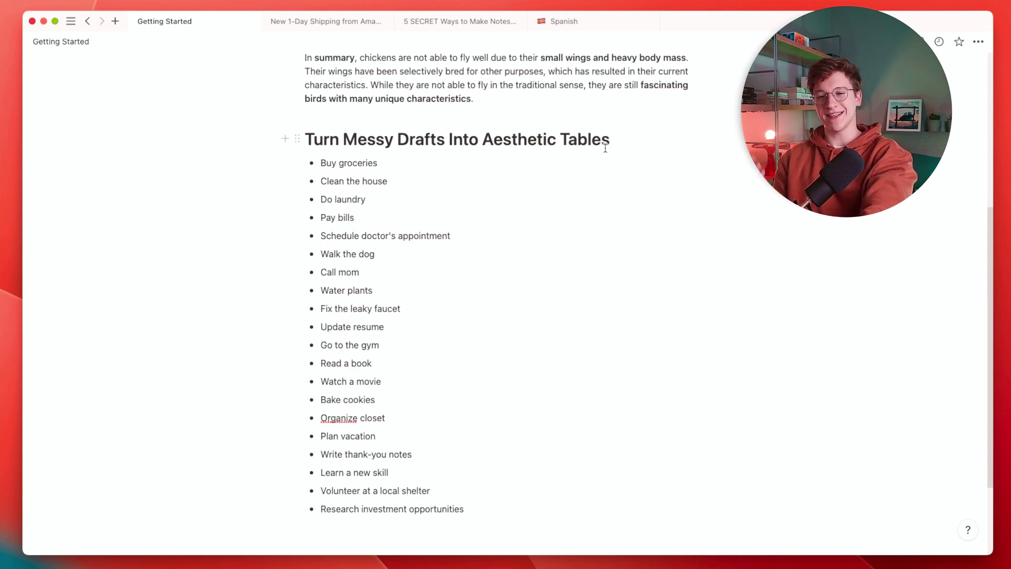
pyautogui.scroll(1, 474, 210)
pyautogui.click(360, 282)
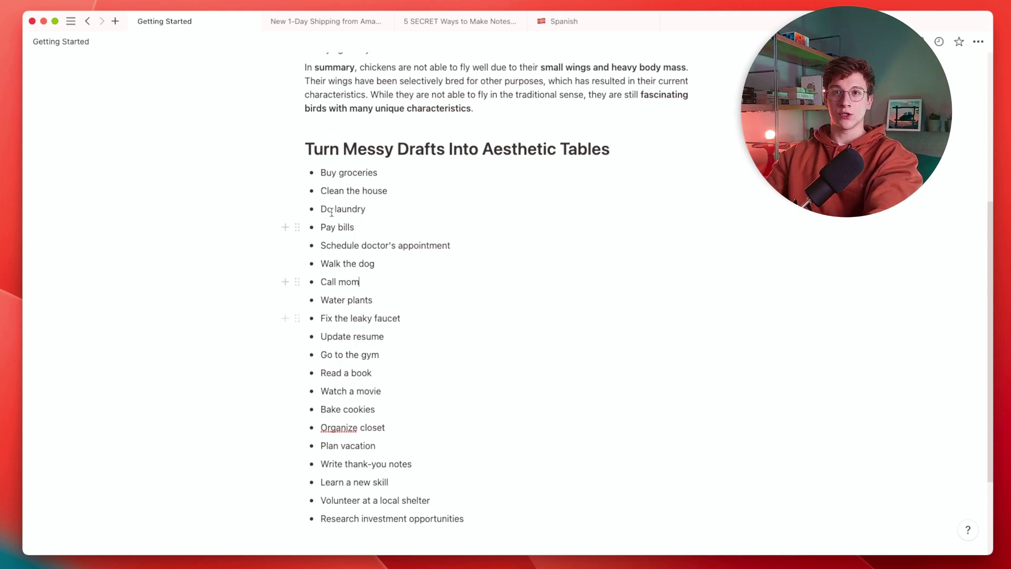
pyautogui.moveTo(321, 190); pyautogui.dragTo(387, 192)
pyautogui.press('super+b')
pyautogui.click(381, 209)
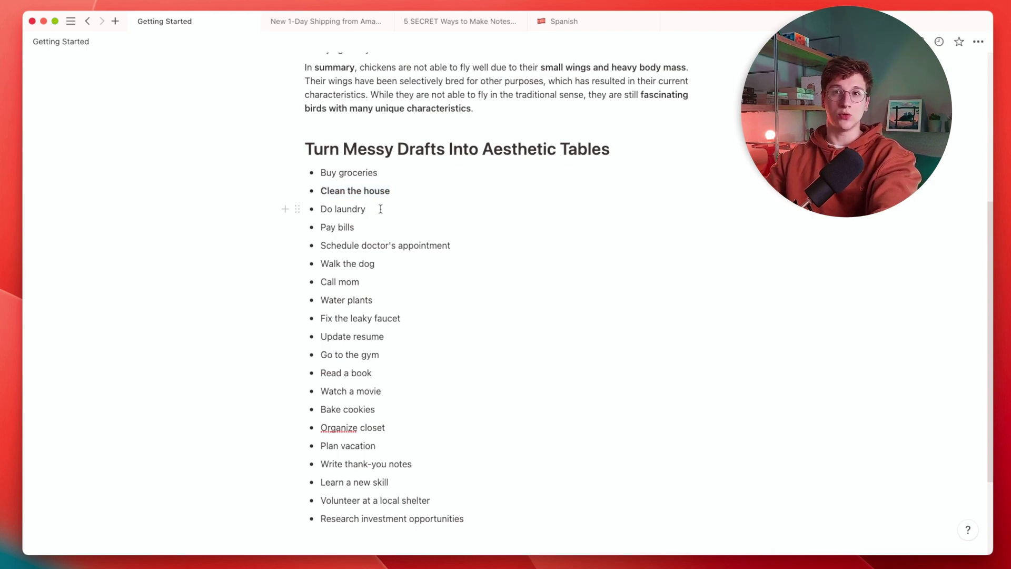
pyautogui.moveTo(322, 246); pyautogui.dragTo(453, 246)
pyautogui.press('super+b')
pyautogui.click(475, 247)
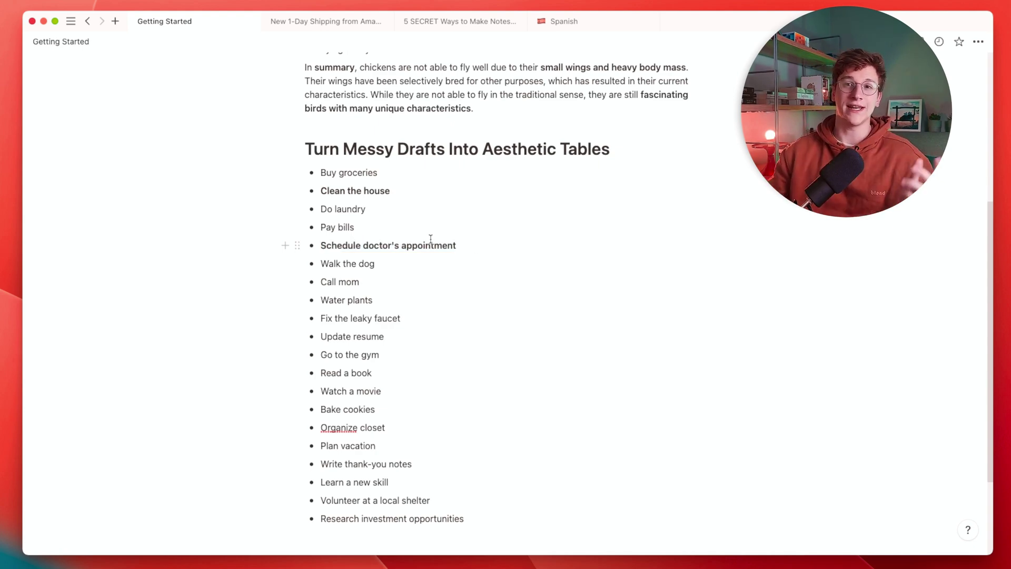
# - Bold 'Update resume' and 'Learn a new skill', then select all twenty task bullets
pyautogui.scroll(-1, 408, 286)
pyautogui.moveTo(316, 334); pyautogui.dragTo(428, 335)
pyautogui.press('super+b')
pyautogui.click(402, 336)
pyautogui.scroll(-5, 395, 348)
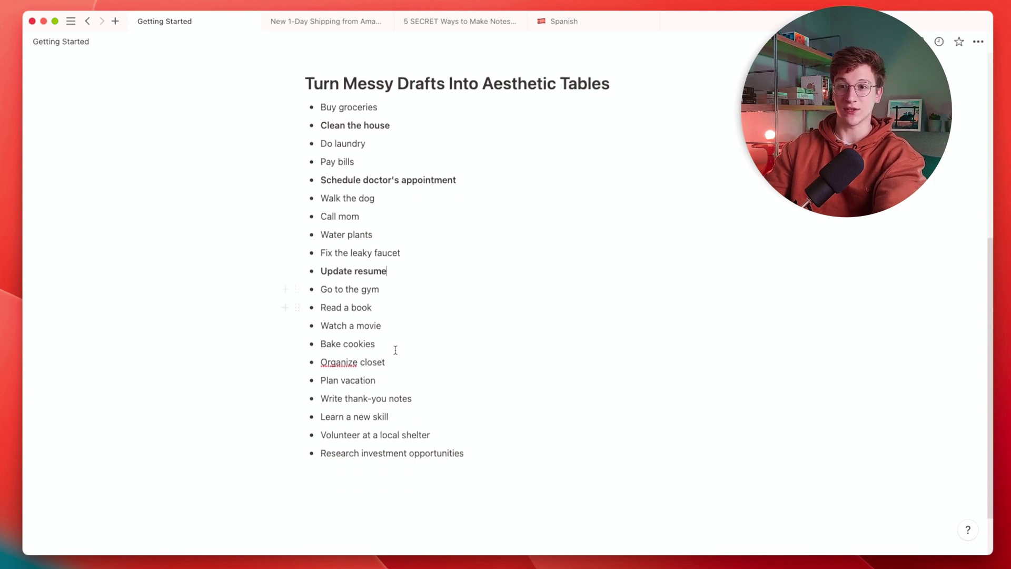
pyautogui.moveTo(319, 367); pyautogui.dragTo(404, 370)
pyautogui.press('super+b')
pyautogui.click(405, 370)
pyautogui.scroll(2, 448, 421)
pyautogui.click(493, 468)
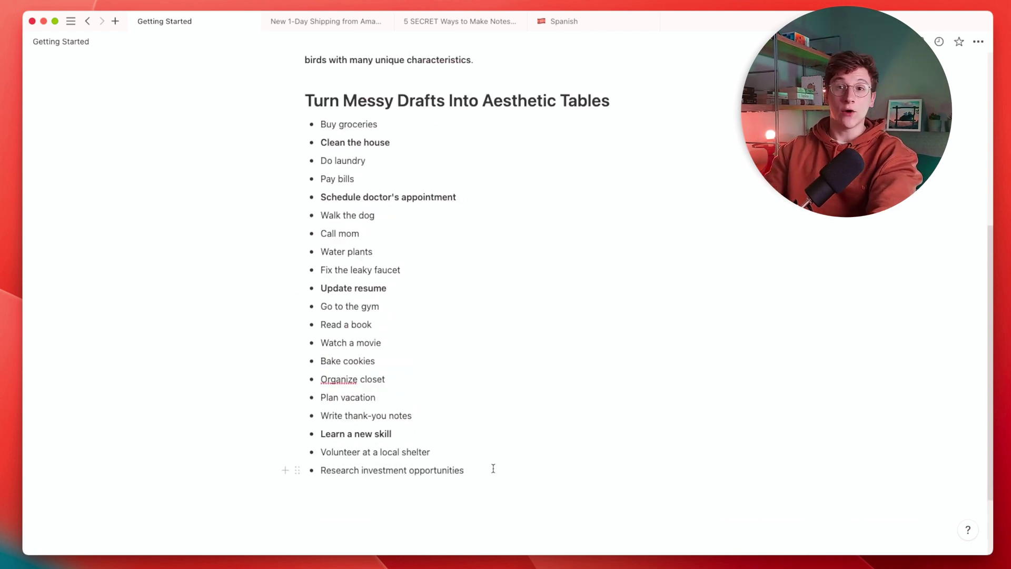
pyautogui.moveTo(810, 479); pyautogui.dragTo(340, 126)
# - Ask AI to 'Make a table organizing all tasks into categories, add emojis'
pyautogui.rightClick(340, 126)
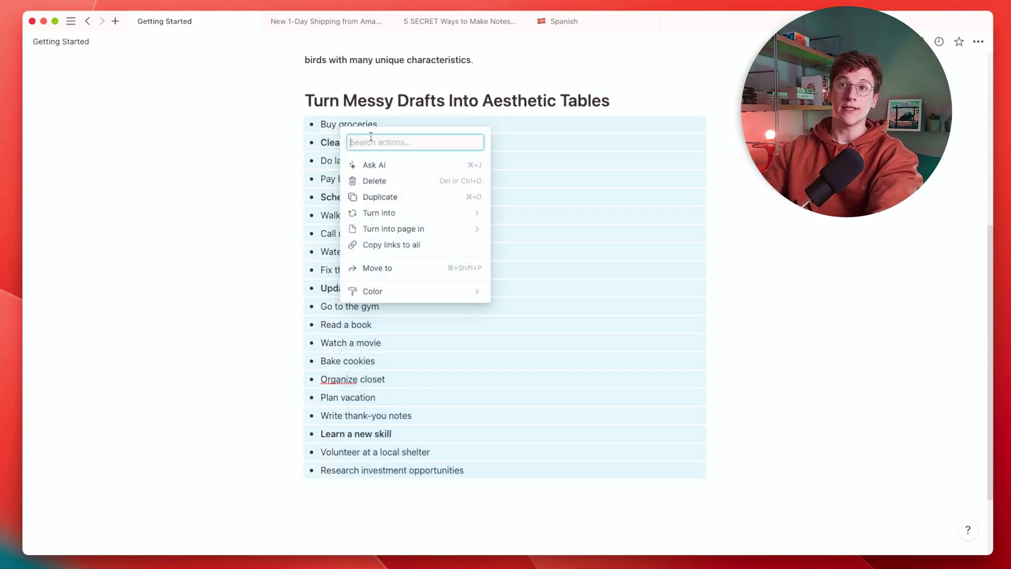
pyautogui.click(377, 171)
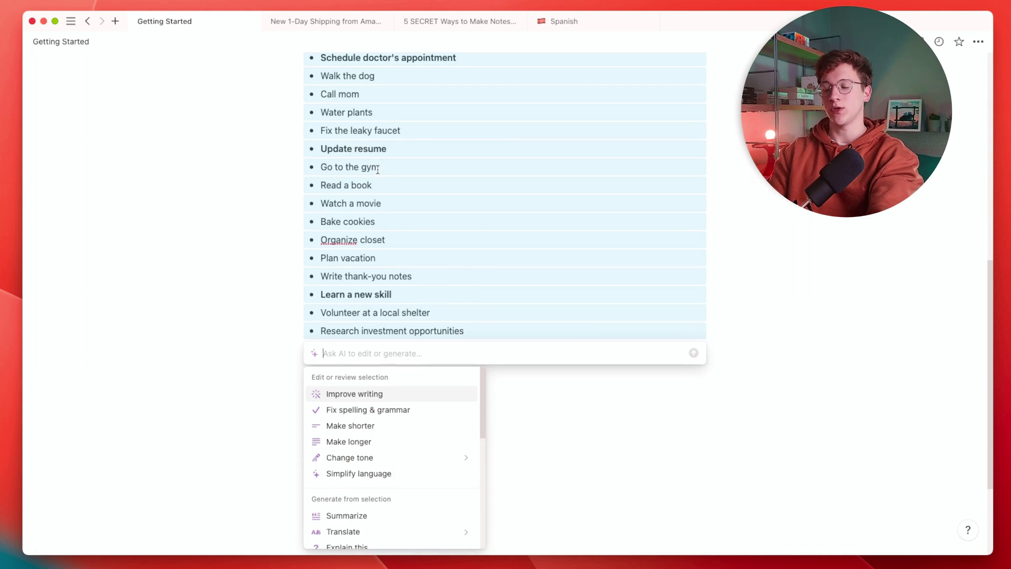
pyautogui.write('Make a table')
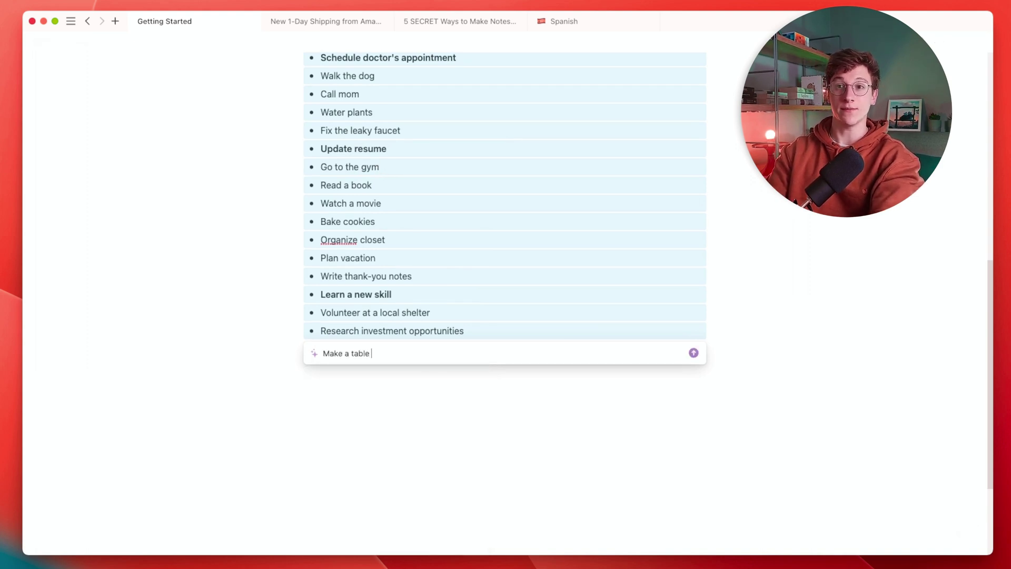
pyautogui.write(' organizing all tasks i')
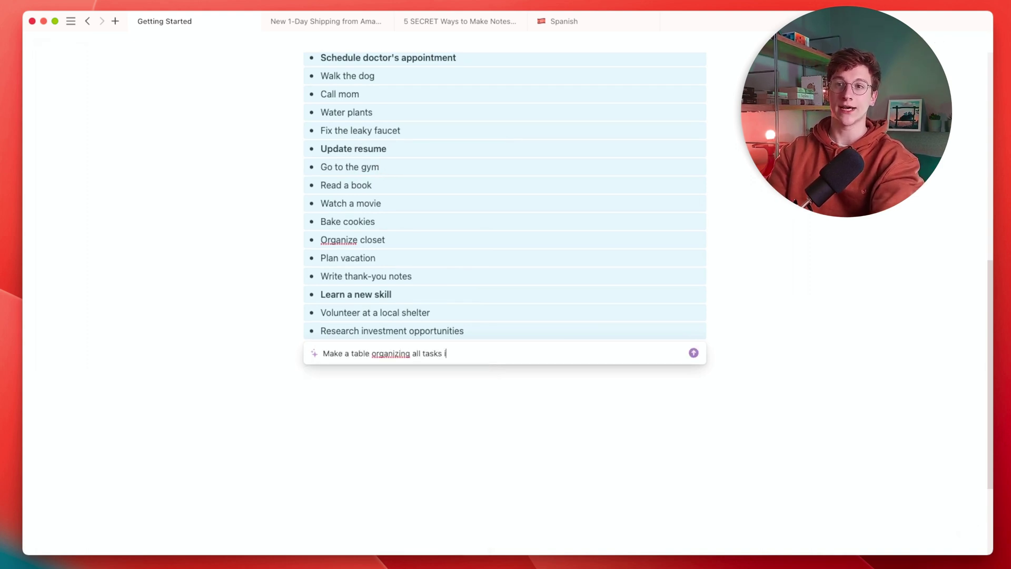
pyautogui.write('nto categories, add emojis')
pyautogui.press('Return')
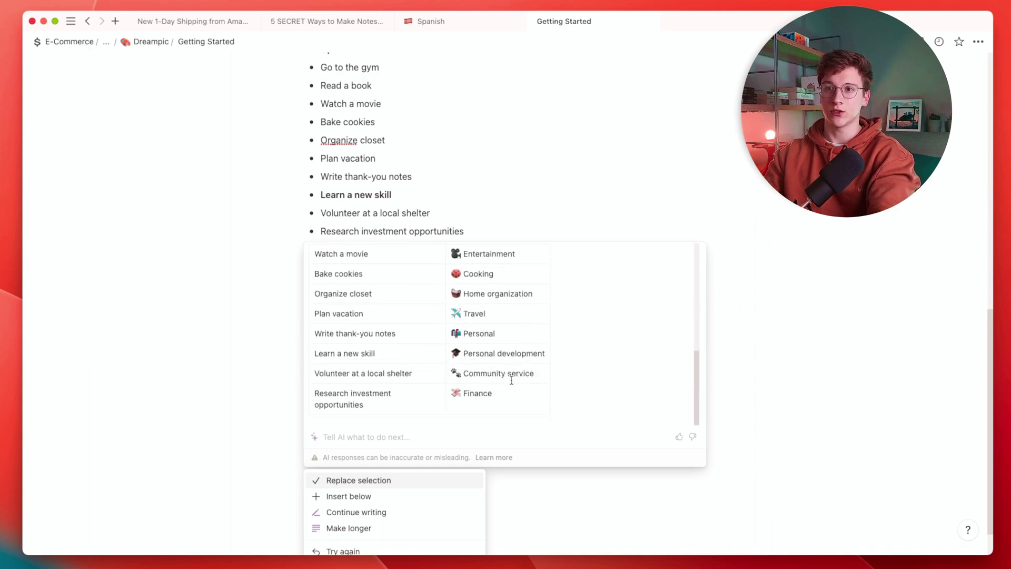
# - Have the AI sort the table by category and replace the bullet list with it
pyautogui.scroll(3, 464, 318)
pyautogui.write('Sory')
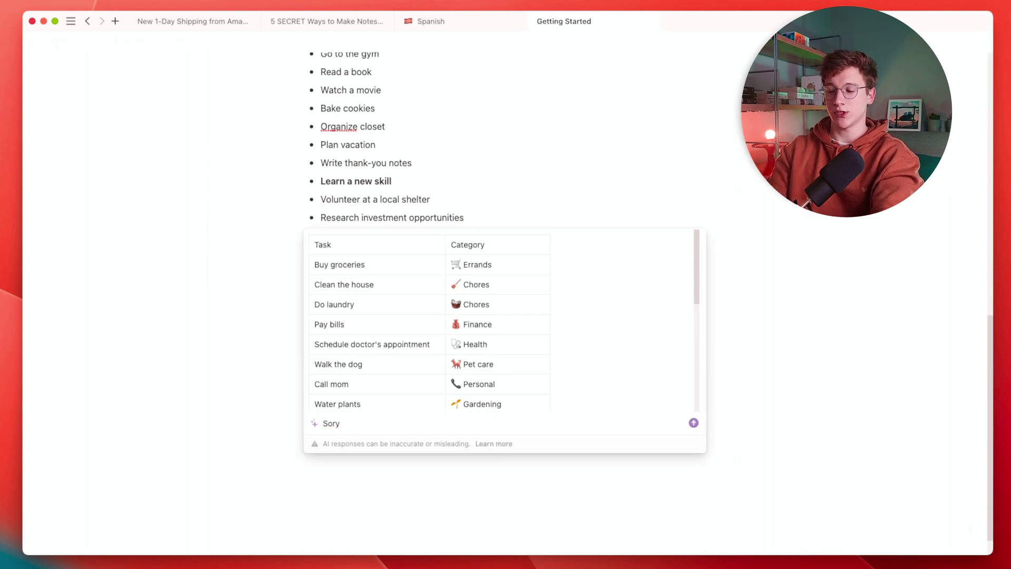
pyautogui.press('BackSpace')
pyautogui.write('t by category')
pyautogui.press('Return')
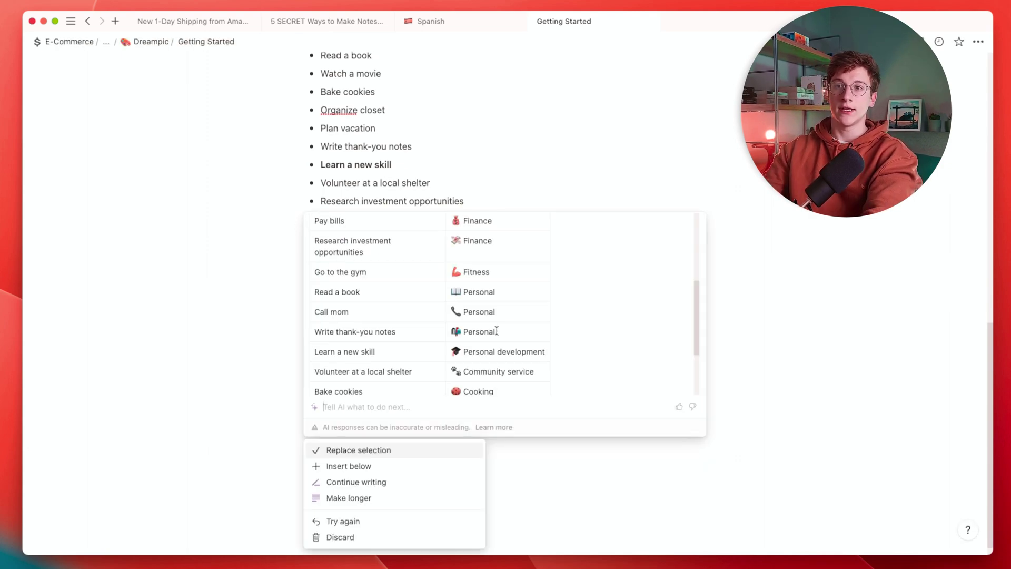
pyautogui.click(369, 452)
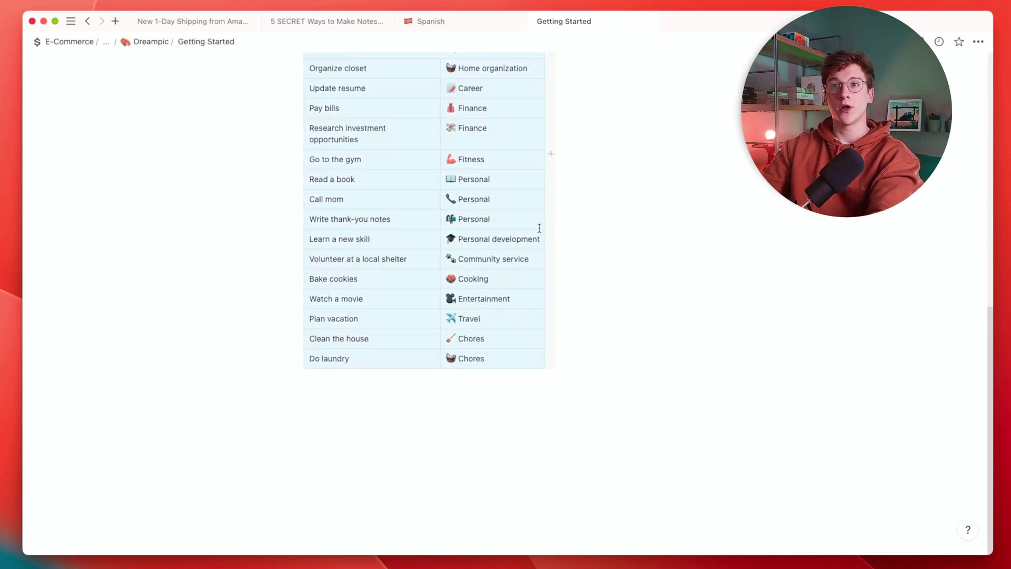
# - Switch the Task/Category table to full page width so each task fits on one line
pyautogui.scroll(5, 525, 264)
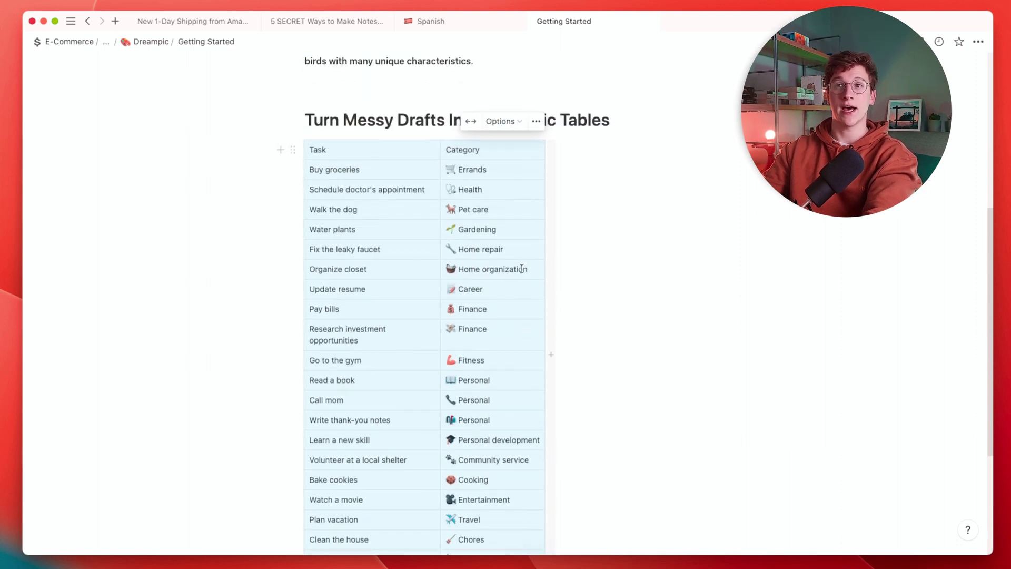
pyautogui.click(470, 121)
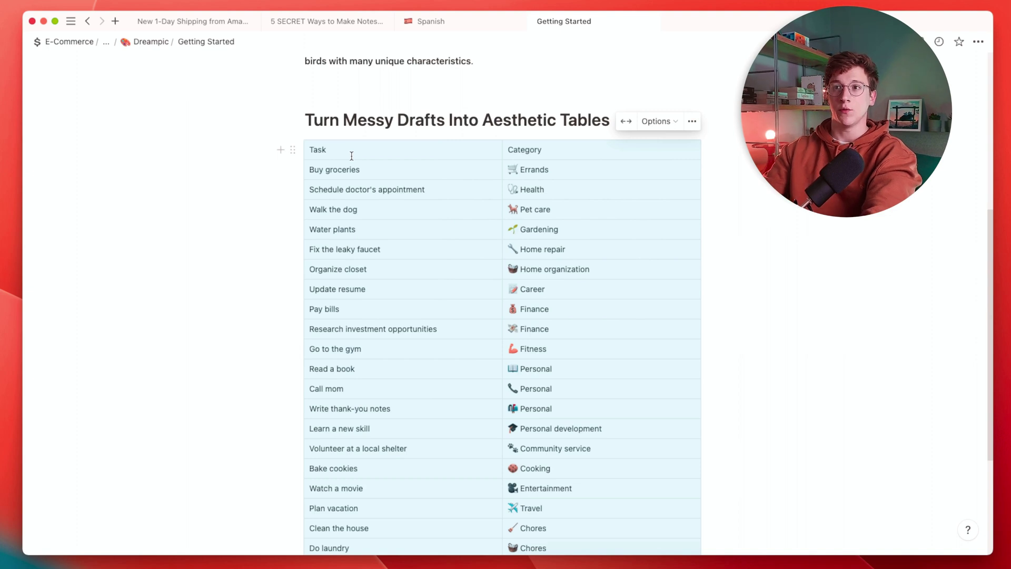
pyautogui.scroll(-3, 416, 166)
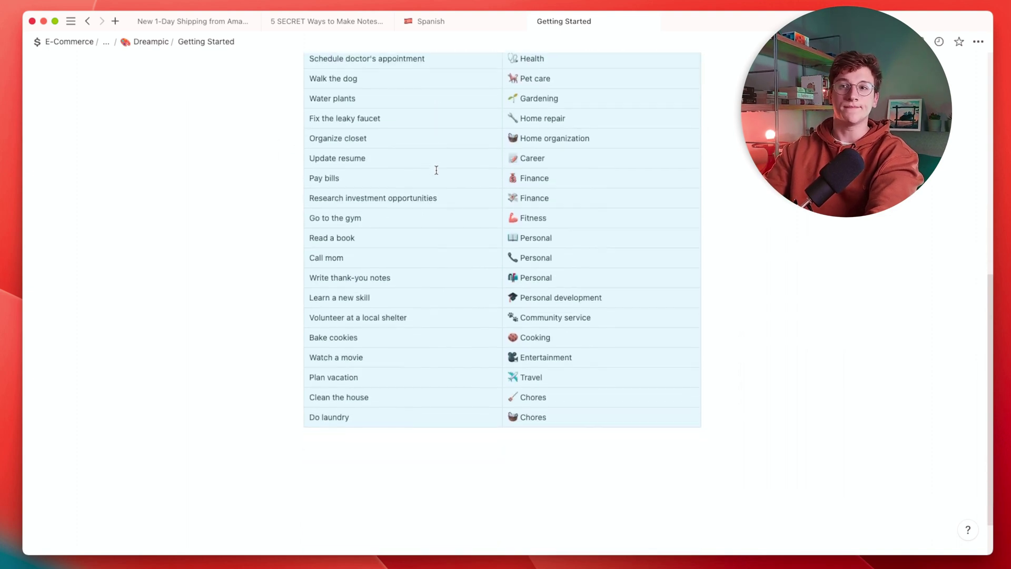
pyautogui.scroll(2, 428, 172)
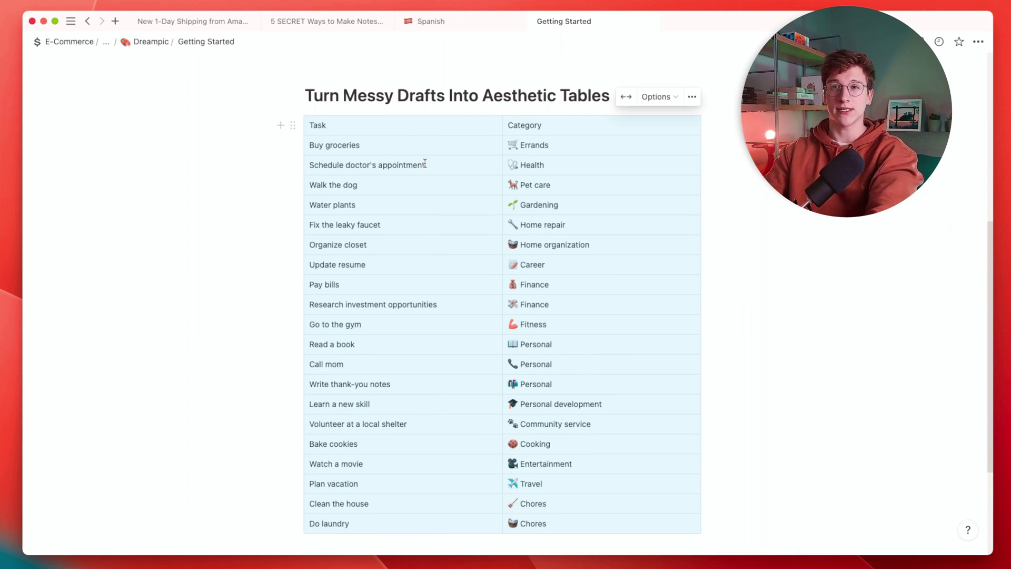
# - Have AI add a Priority column to the task table, sort by priority, and apply it
pyautogui.click(293, 125)
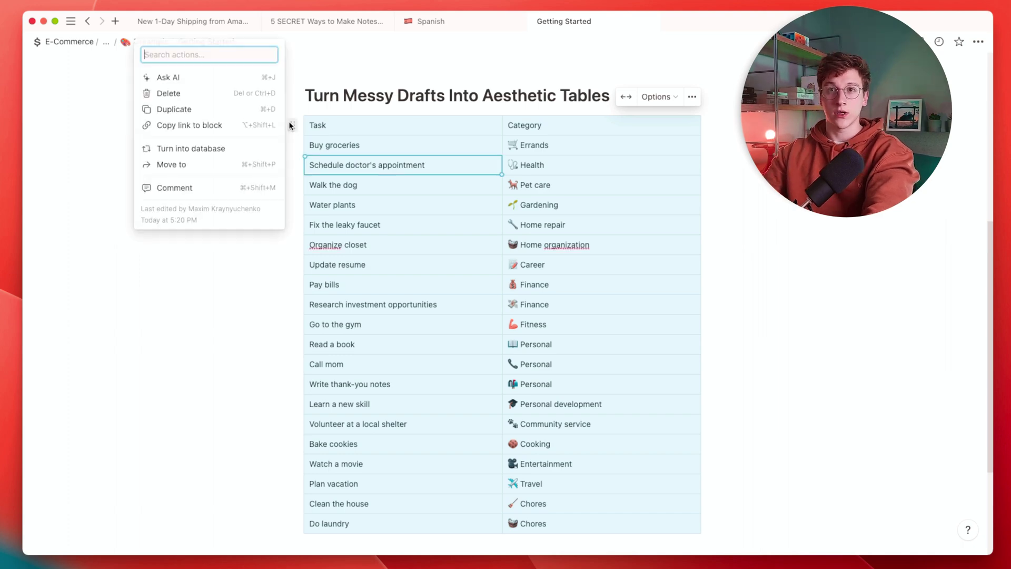
pyautogui.click(230, 77)
pyautogui.write('Ad')
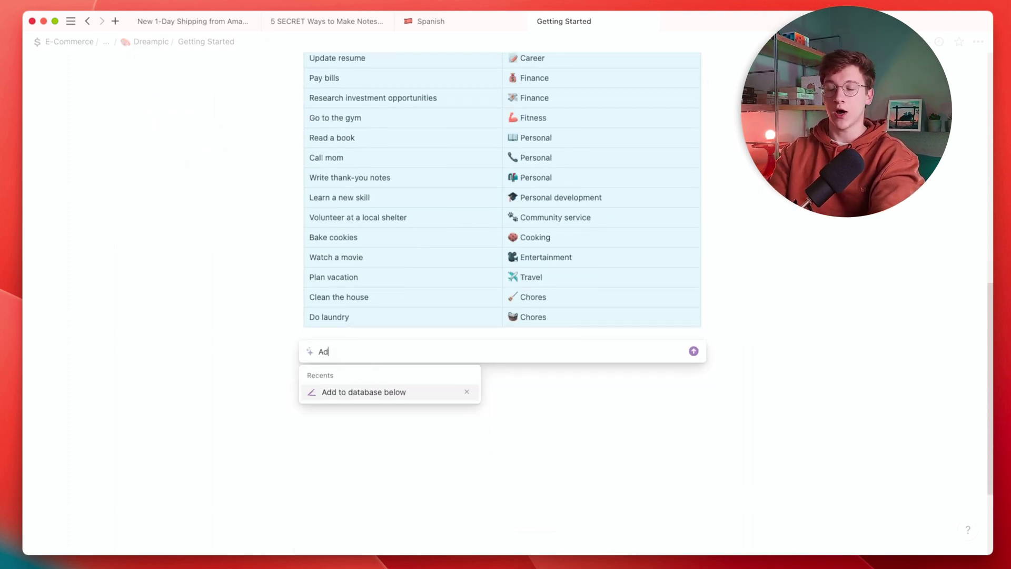
pyautogui.write('d a column with pri')
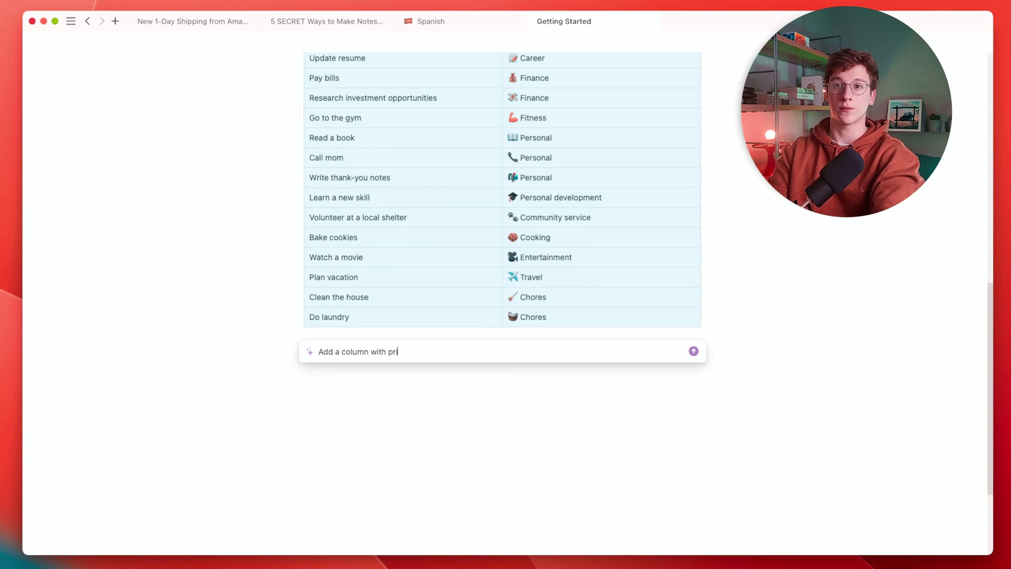
pyautogui.write('or')
pyautogui.write('ity')
pyautogui.press('Return')
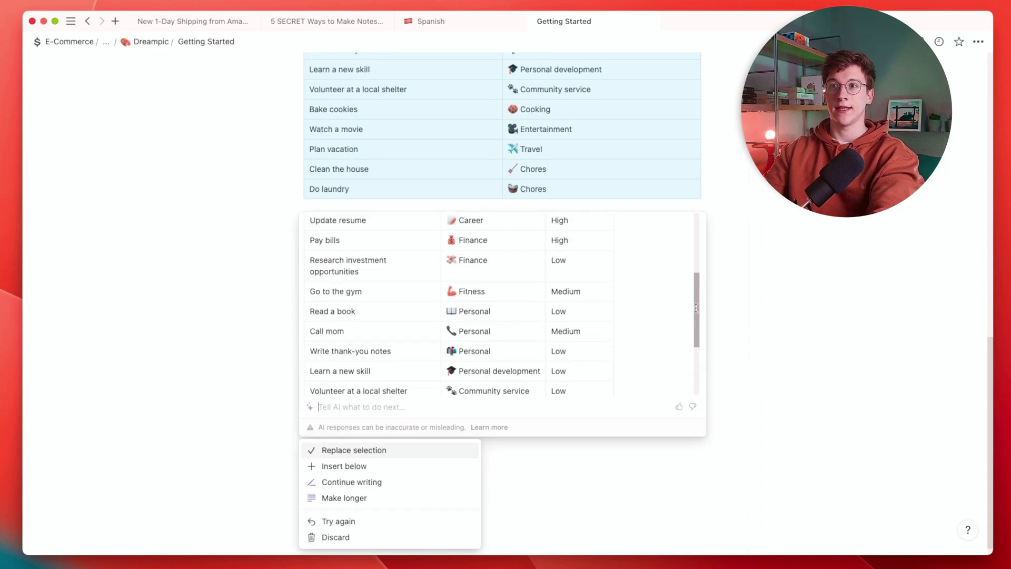
pyautogui.scroll(5, 611, 220)
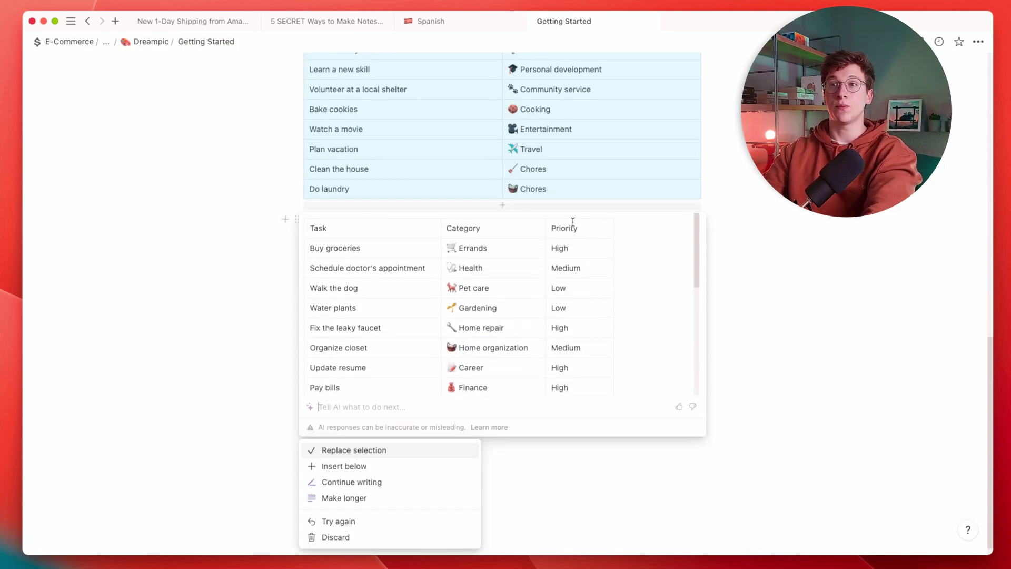
pyautogui.scroll(-5, 583, 277)
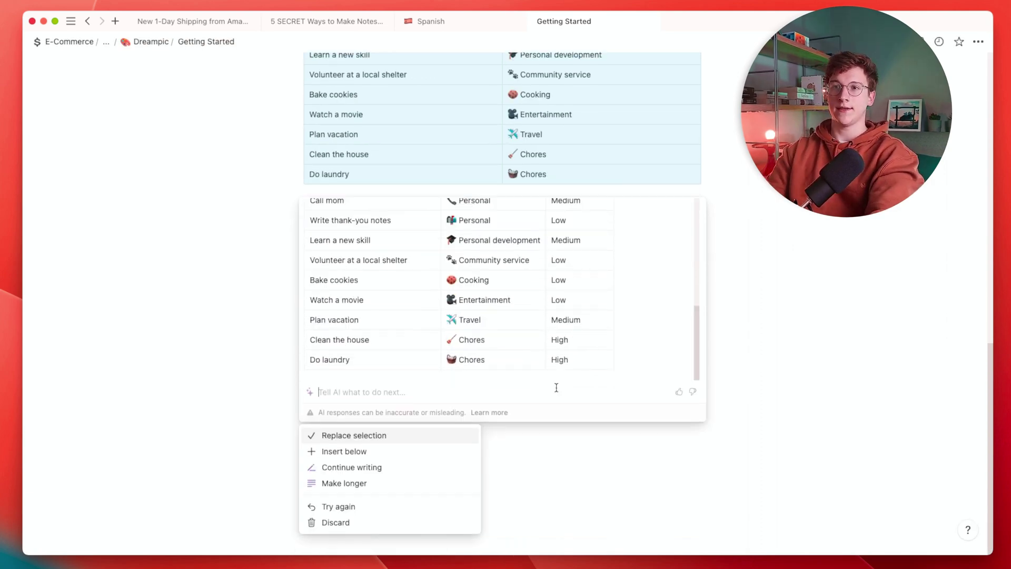
pyautogui.write('Sort b')
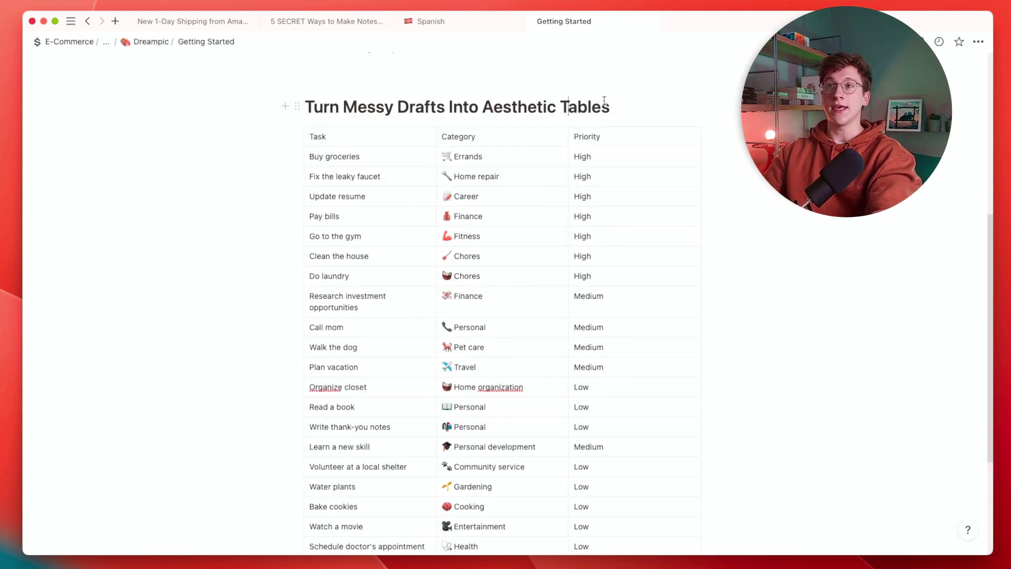
pyautogui.click(611, 103)
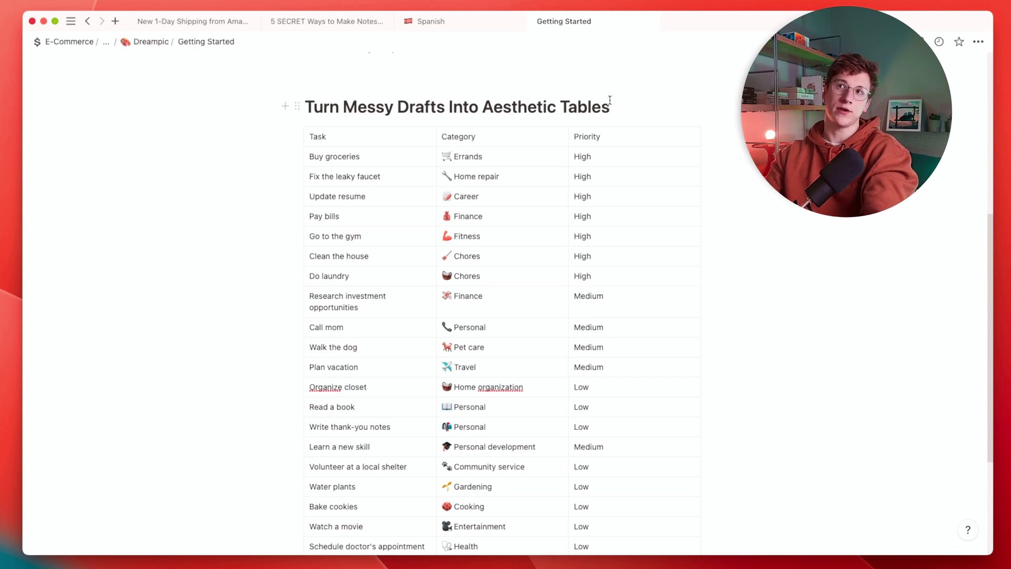
pyautogui.scroll(-1, 606, 103)
pyautogui.click(593, 100)
pyautogui.scroll(-1, 482, 283)
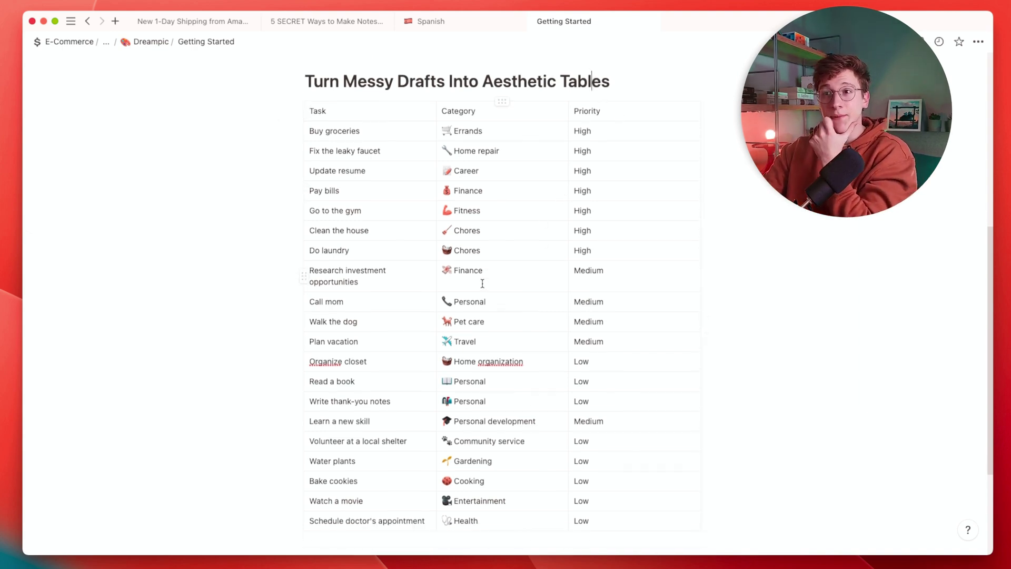
pyautogui.doubleClick(322, 322)
pyautogui.click(675, 325)
pyautogui.scroll(3, 526, 252)
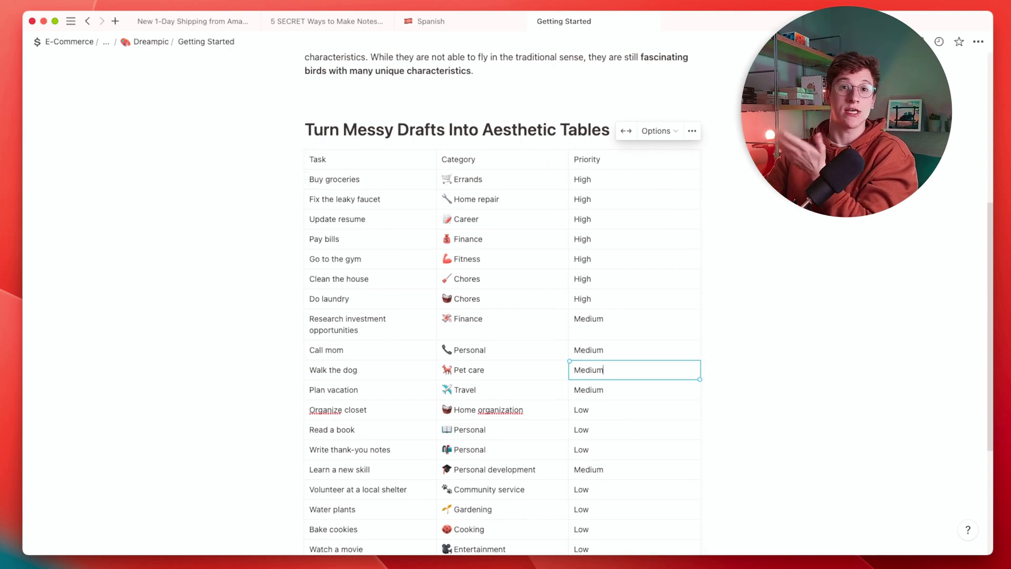
pyautogui.scroll(-5, 444, 303)
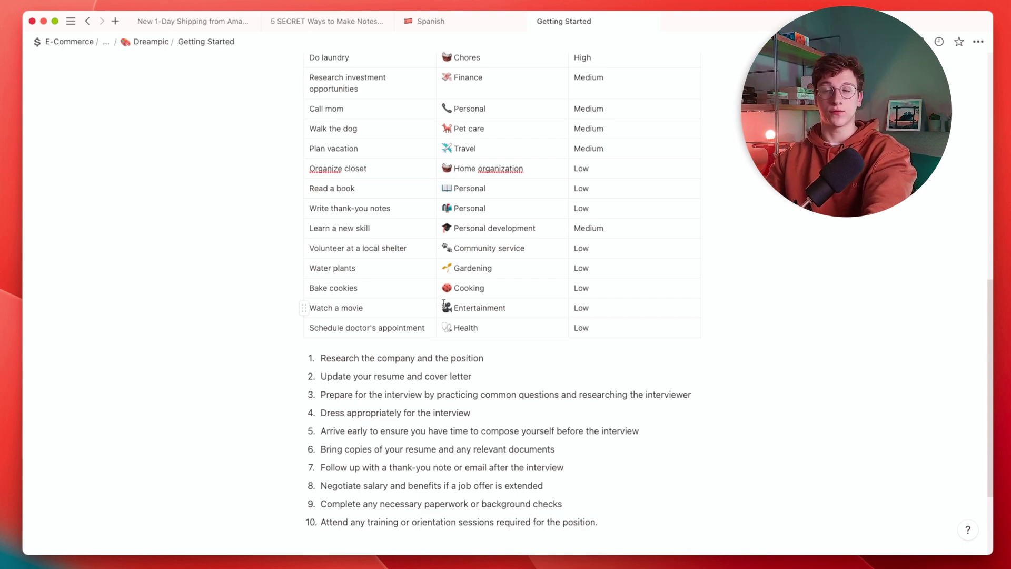
# - Select the numbered interview checklist together with the task table
pyautogui.click(521, 358)
pyautogui.scroll(-2, 521, 347)
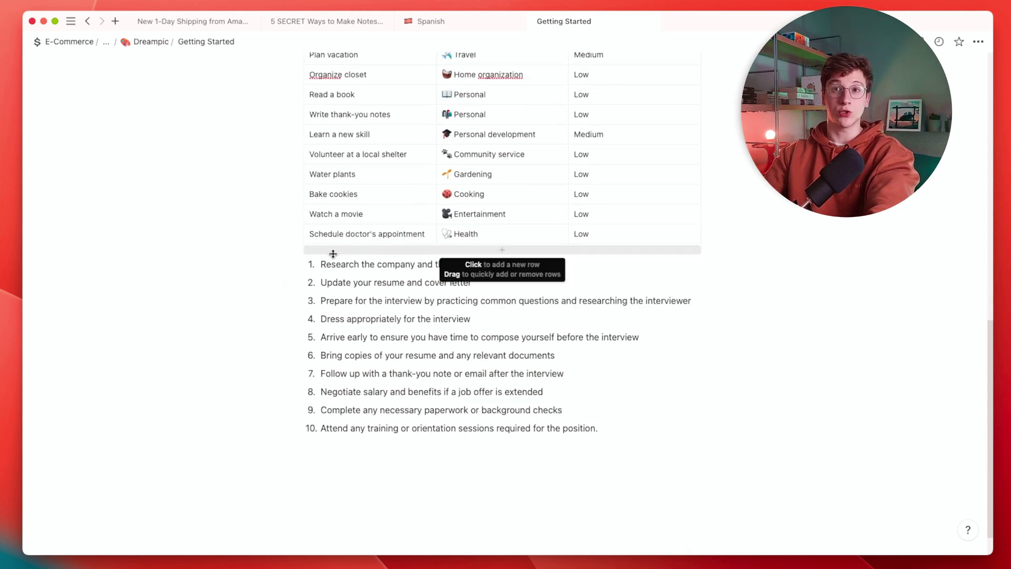
pyautogui.moveTo(321, 264); pyautogui.dragTo(524, 257)
pyautogui.scroll(1, 685, 400)
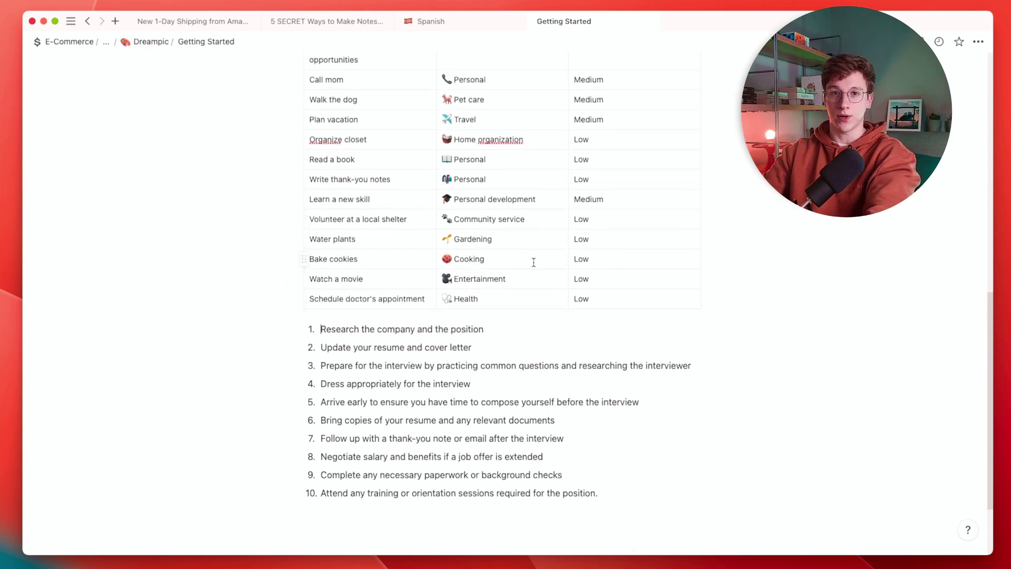
pyautogui.moveTo(815, 508); pyautogui.dragTo(289, 241)
# - Ask AI to 'Merge into a single table' and replace the list and table with the result
pyautogui.rightClick(515, 325)
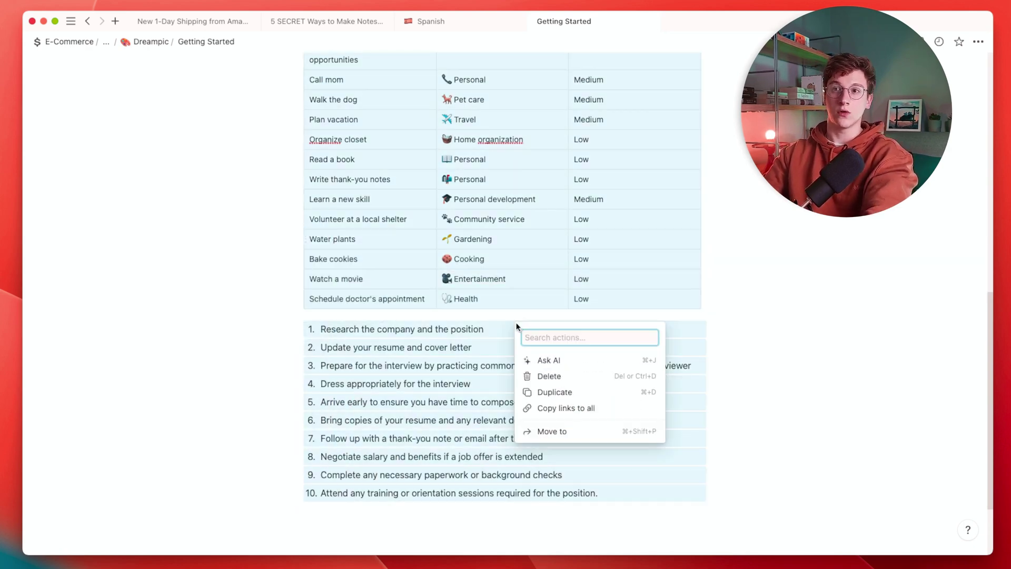
pyautogui.click(551, 361)
pyautogui.write('Merge into a single table')
pyautogui.click(322, 309)
pyautogui.moveTo(322, 310); pyautogui.dragTo(425, 309)
pyautogui.click(424, 309)
pyautogui.press('Return')
pyautogui.click(369, 454)
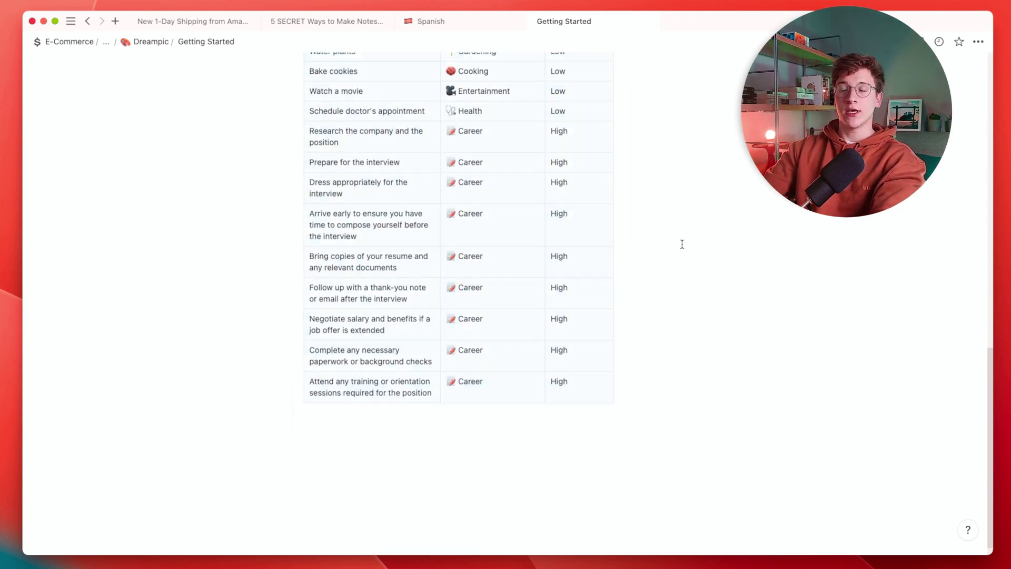
pyautogui.scroll(10, 581, 217)
pyautogui.scroll(-5, 580, 218)
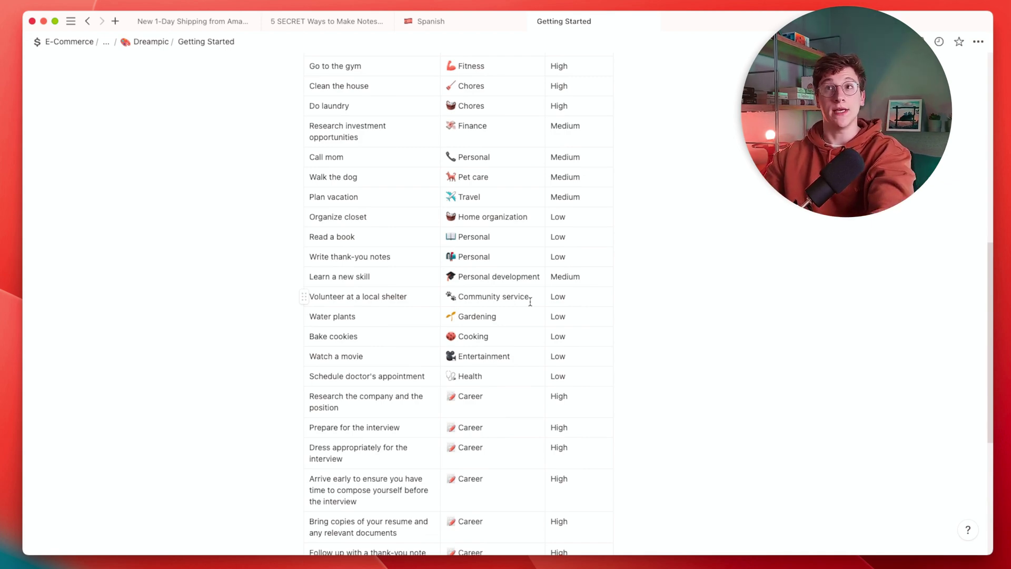
pyautogui.scroll(10, 531, 301)
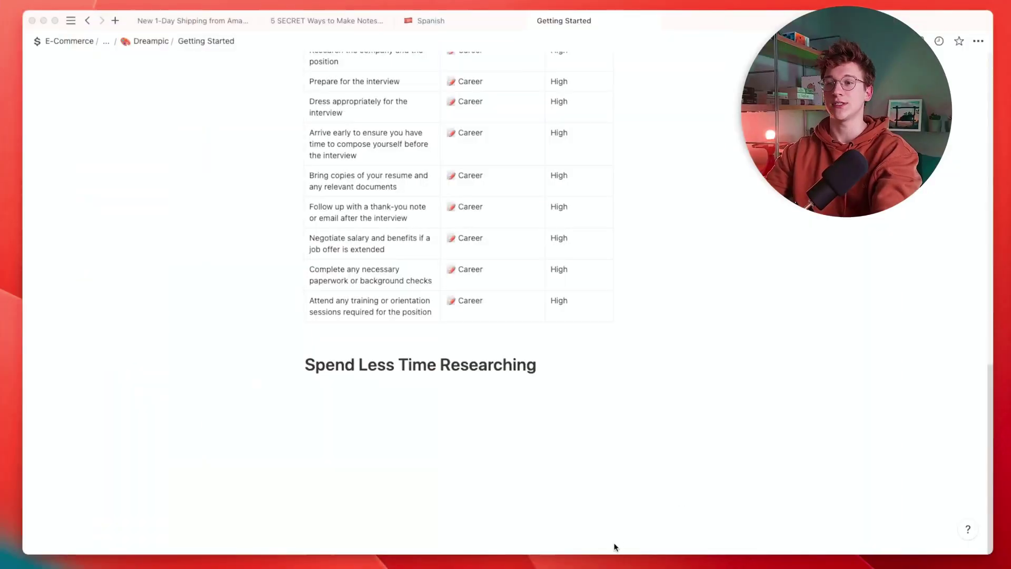
# - Switch to Brave and open the 'Acheter un iPhone 12 - Apple' tab
pyautogui.click(589, 564)
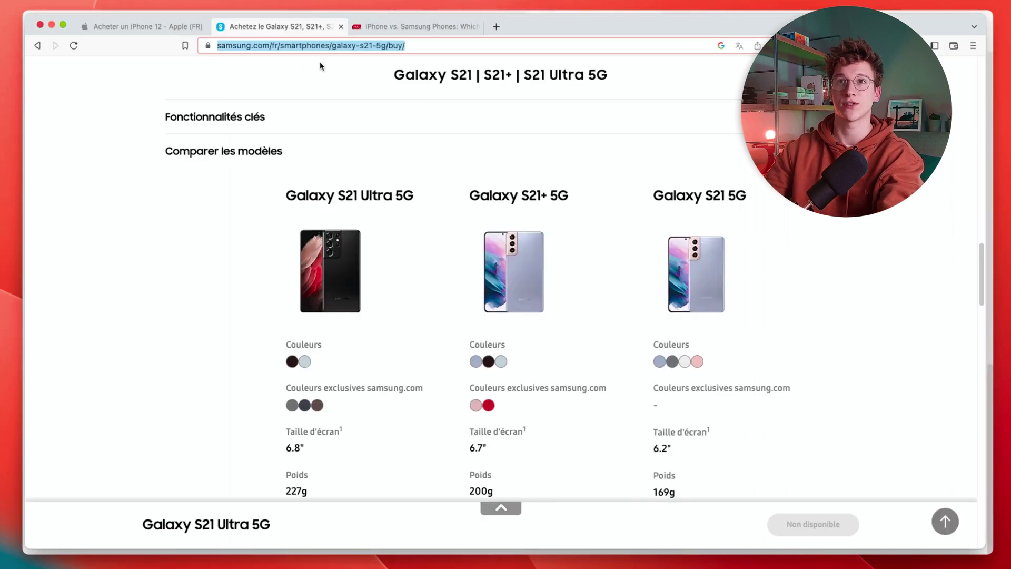
pyautogui.click(161, 29)
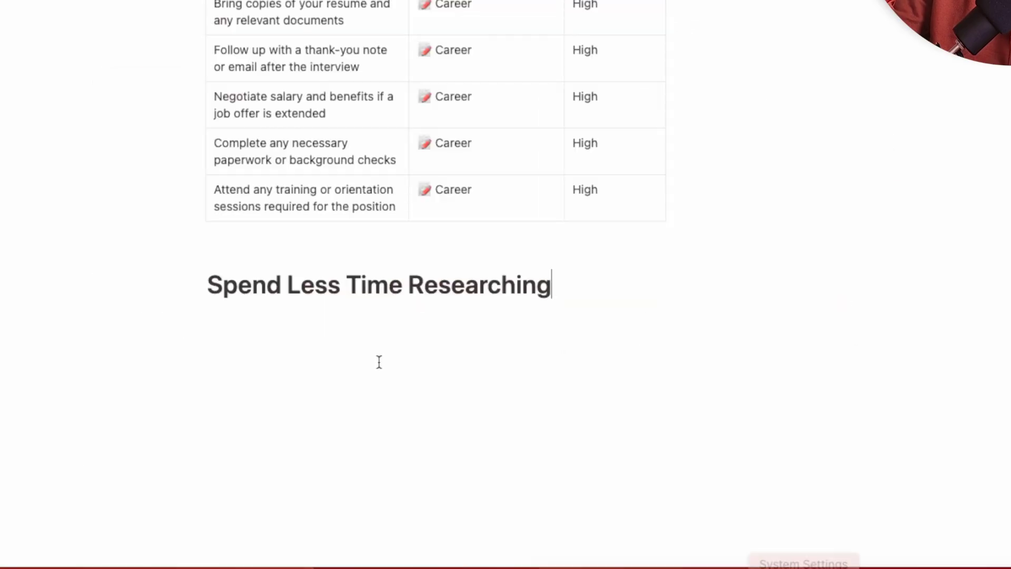
# - Generate an AI comparison table of iPhone 12 vs Galaxy S21 models from their pasted page links
pyautogui.press('Return')
pyautogui.press('space')
pyautogui.write('Make. a comparison table of')
pyautogui.write('https://www.apple.com/fr/shop/buy-iphone/iphone-12')
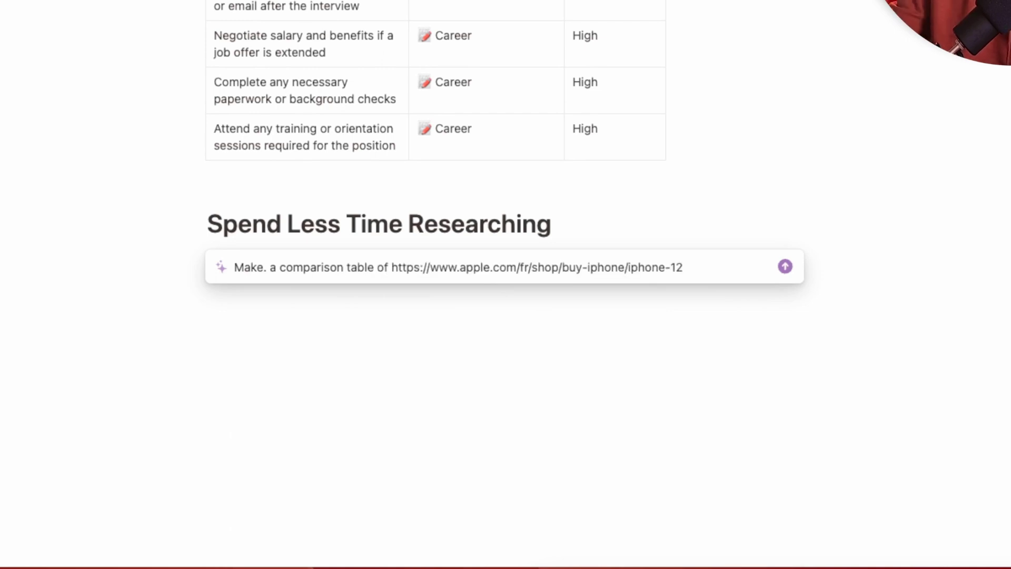
pyautogui.write('vs')
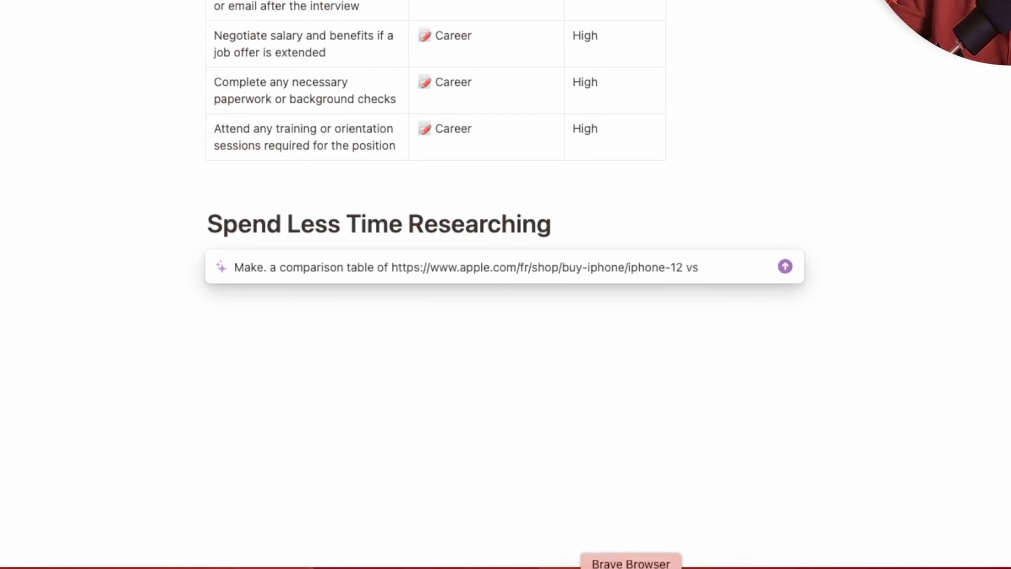
pyautogui.write('https://www.samsung.com/fr/smartphones/galaxy-s21-5g/buy/')
pyautogui.press('Return')
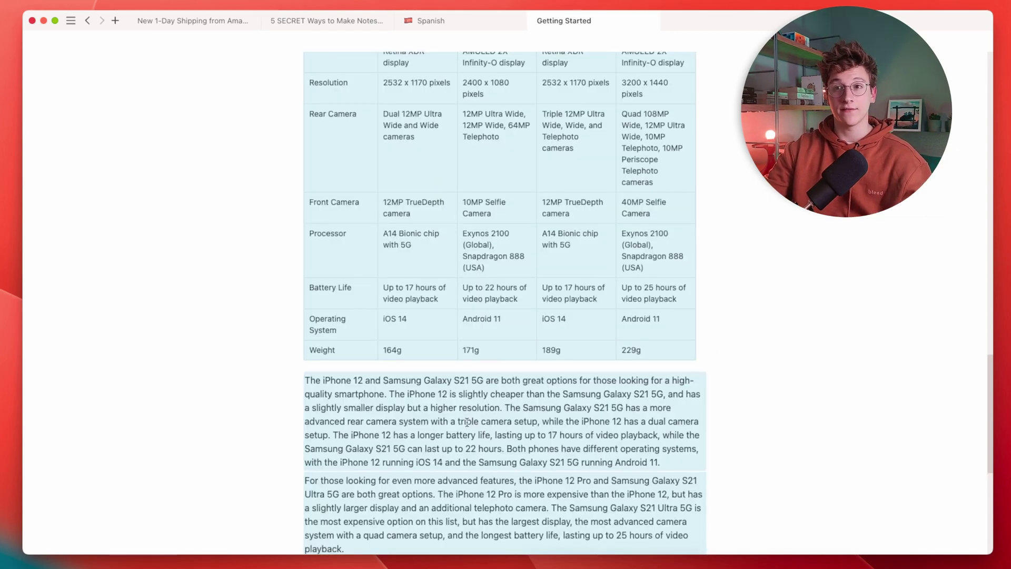
pyautogui.scroll(5, 463, 416)
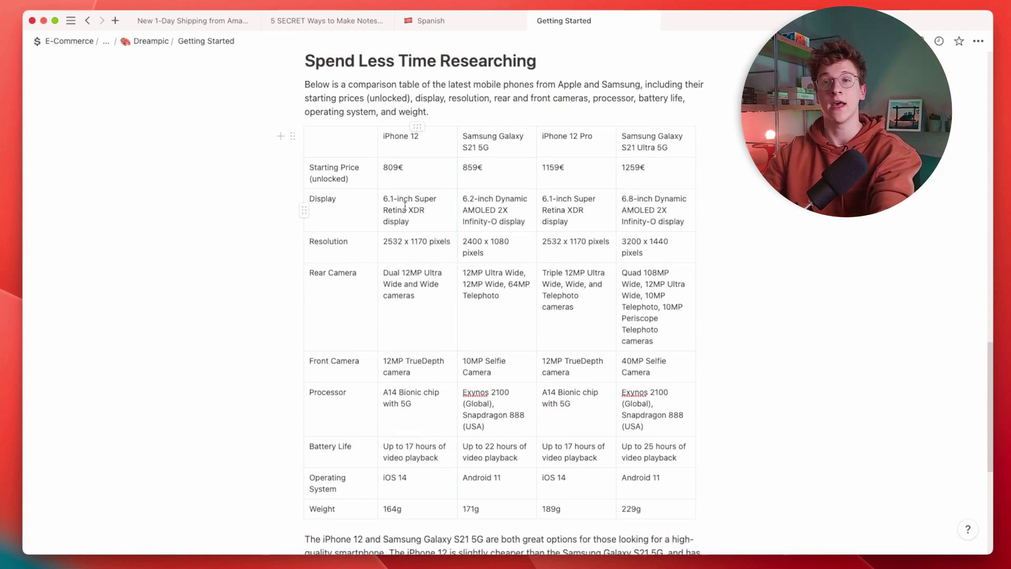
pyautogui.scroll(-6, 829, 413)
pyautogui.moveTo(779, 410); pyautogui.dragTo(332, 165)
pyautogui.scroll(-5, 352, 194)
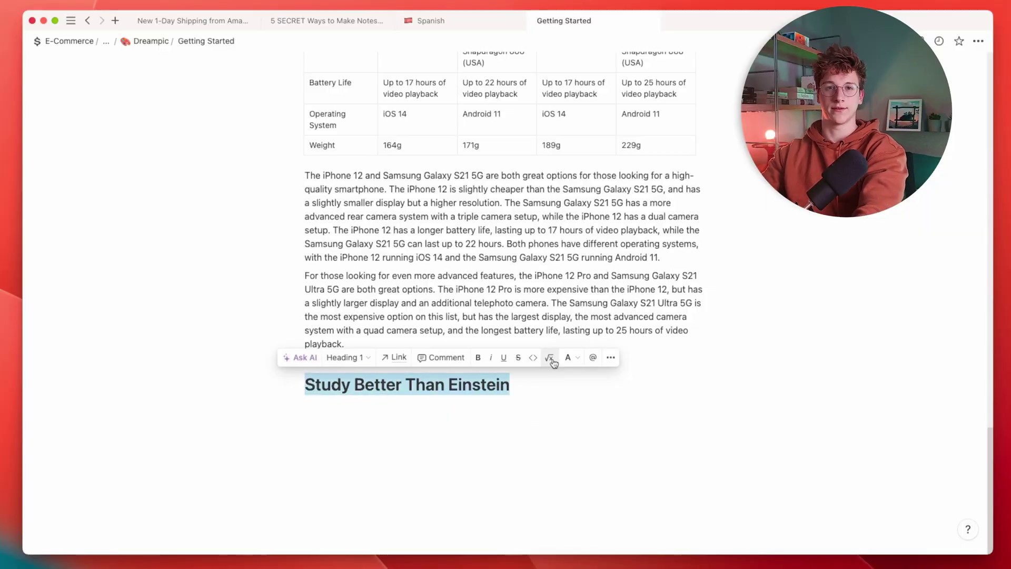
# - Switch to the Spanish page under University and scroll through its Spanish paragraphs
pyautogui.scroll(-1, 490, 53)
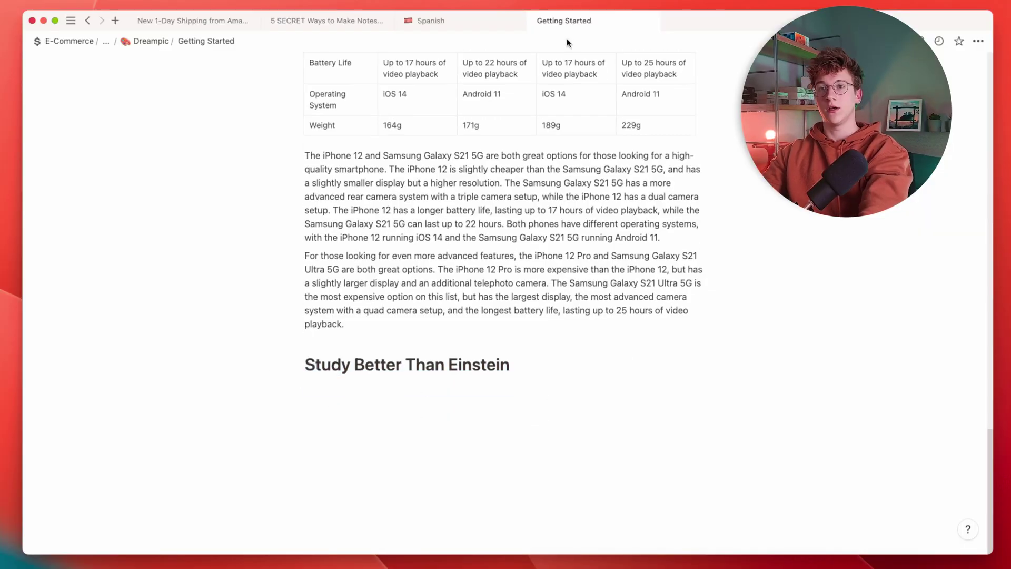
pyautogui.click(444, 20)
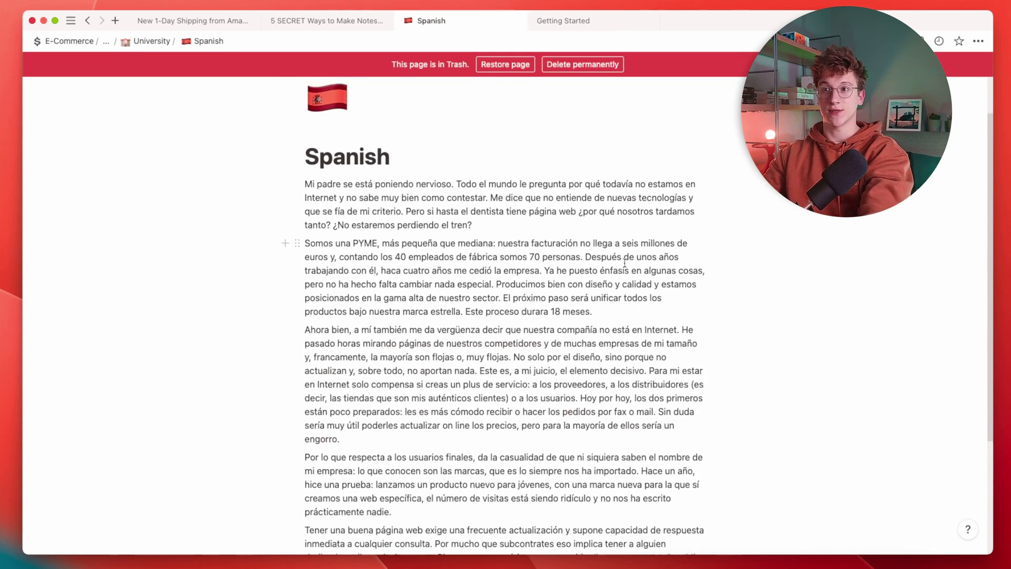
pyautogui.scroll(2, 625, 262)
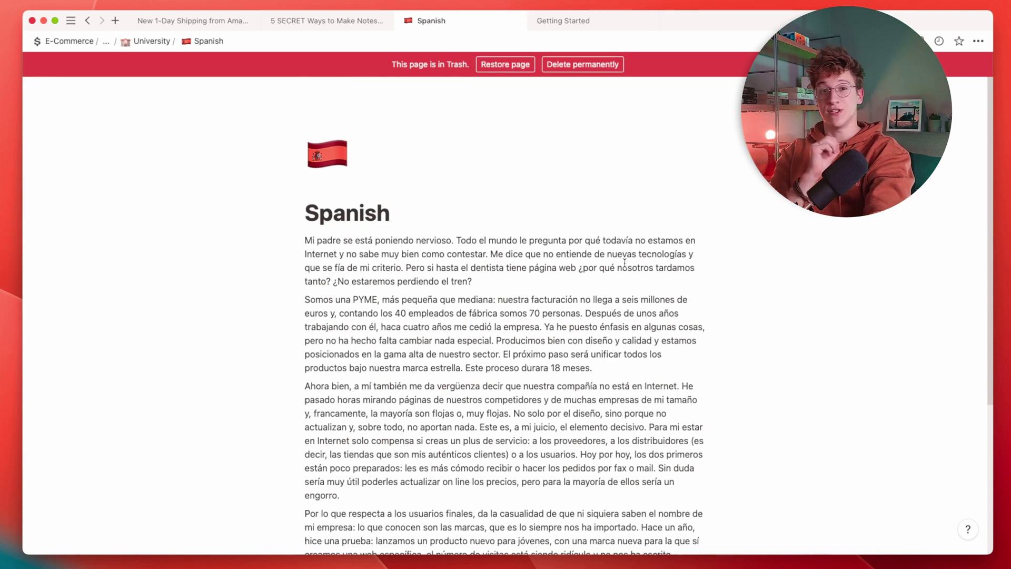
pyautogui.scroll(-5, 625, 262)
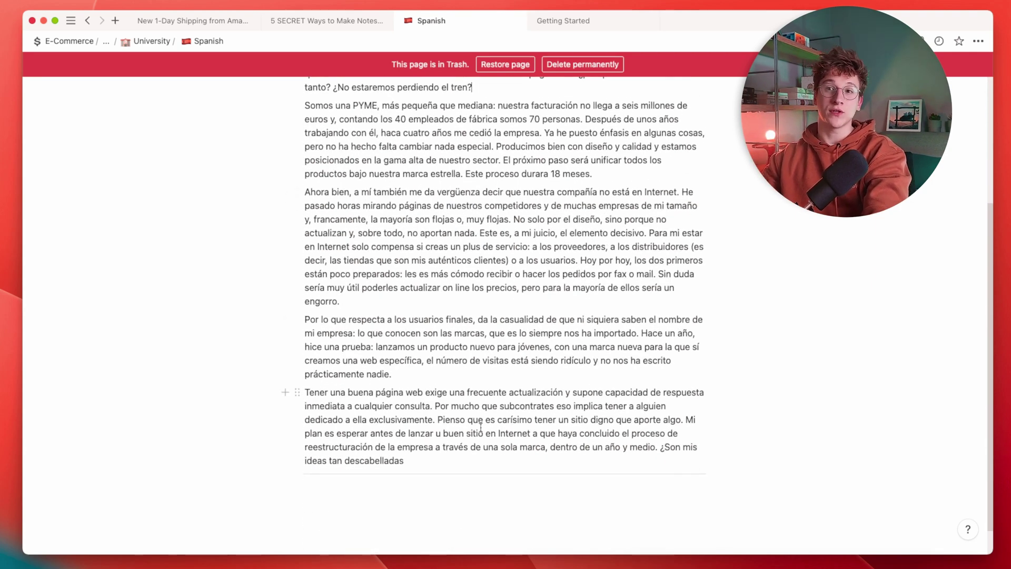
pyautogui.scroll(5, 479, 422)
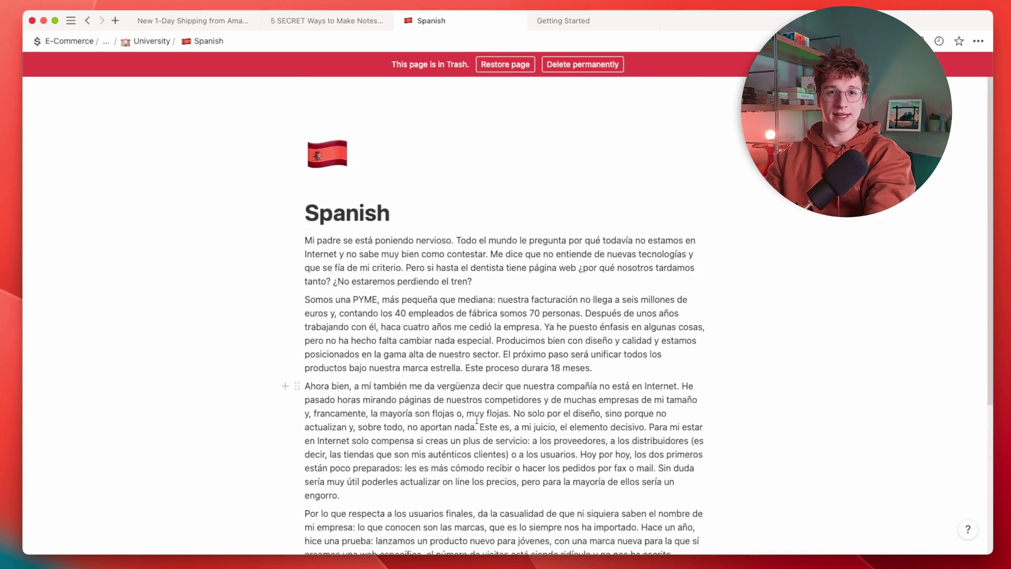
# - Select the Spanish paragraphs and ask AI to make some key vocabulary words bold
pyautogui.scroll(-6, 401, 371)
pyautogui.moveTo(815, 298); pyautogui.dragTo(490, 381)
pyautogui.rightClick(514, 378)
pyautogui.click(520, 403)
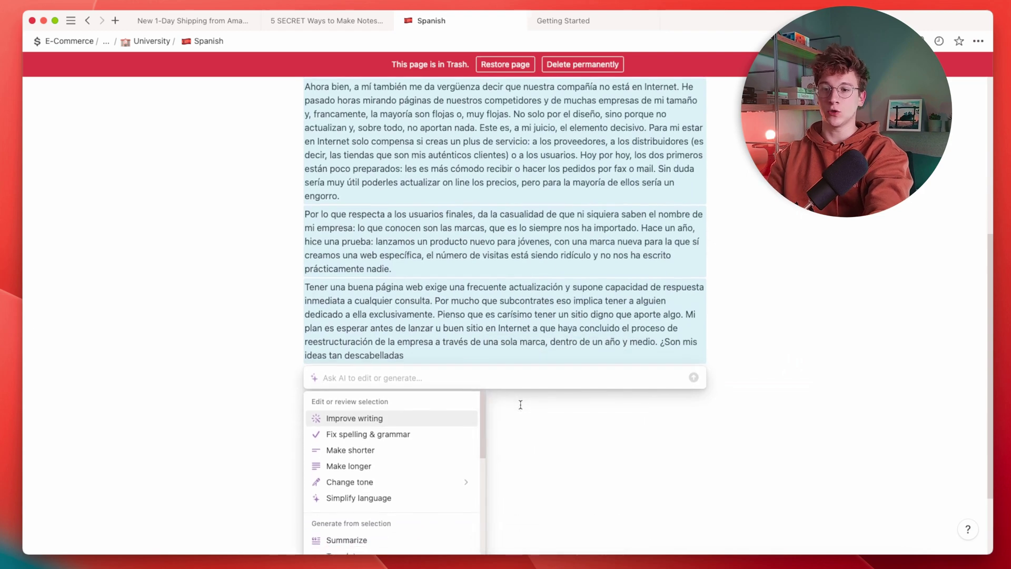
pyautogui.write('Make somw')
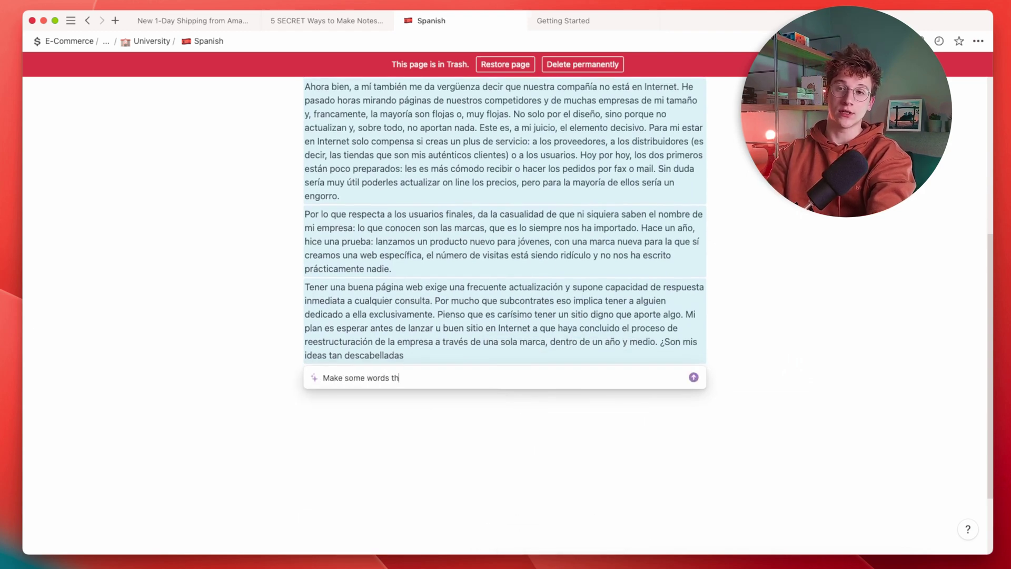
pyautogui.write(' words th')
pyautogui.press('Return')
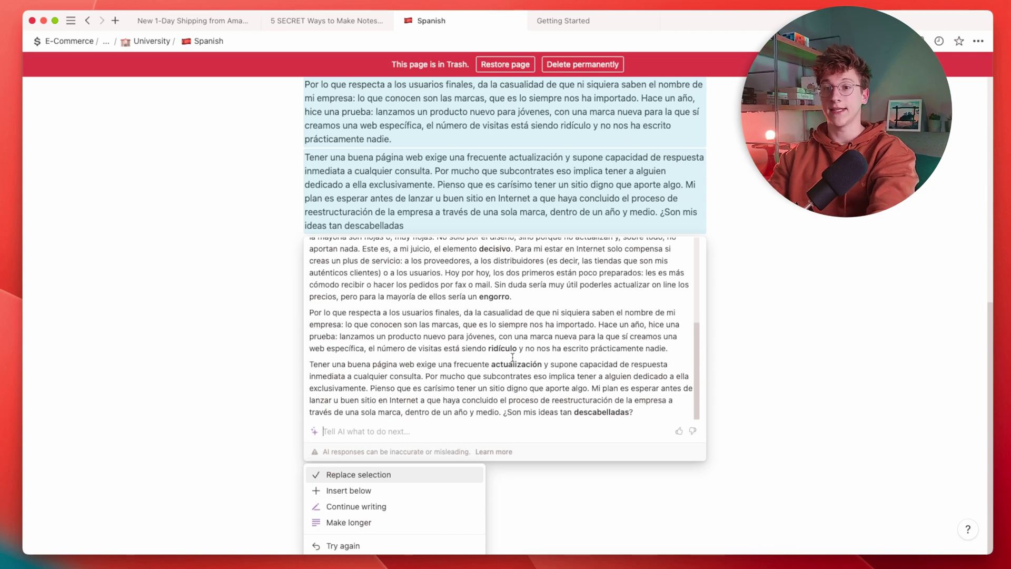
# - Translate the Spanish text into English keeping the bold words highlighted, and insert it below
pyautogui.write('Translate')
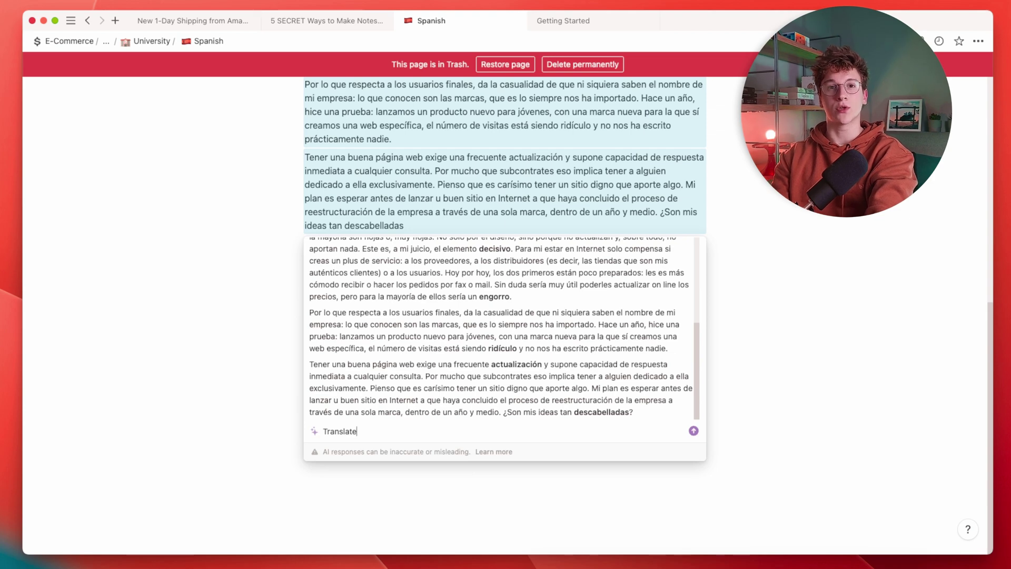
pyautogui.write(' into English, but keep the bold text highlighted')
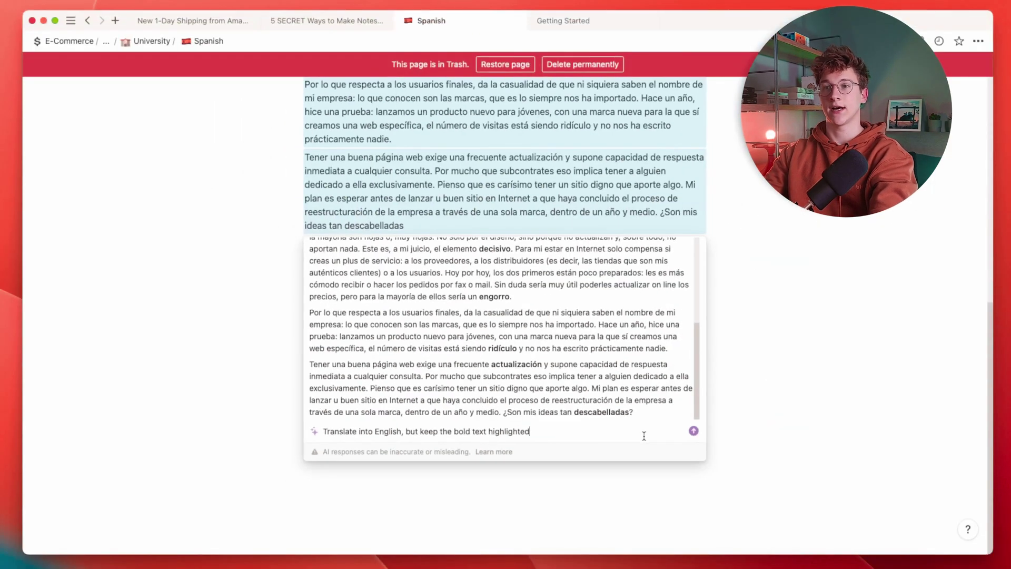
pyautogui.press('Return')
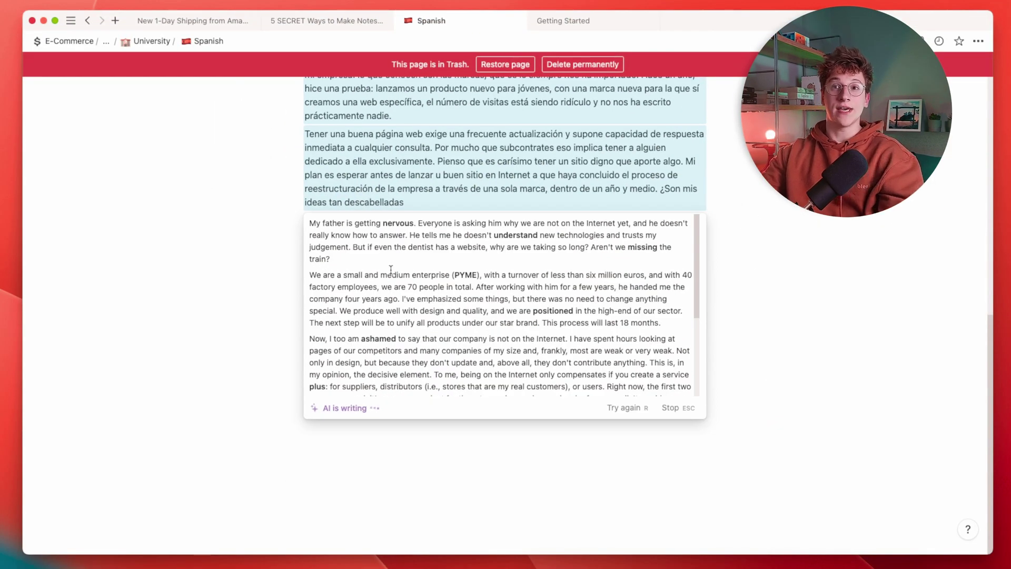
pyautogui.scroll(10, 398, 245)
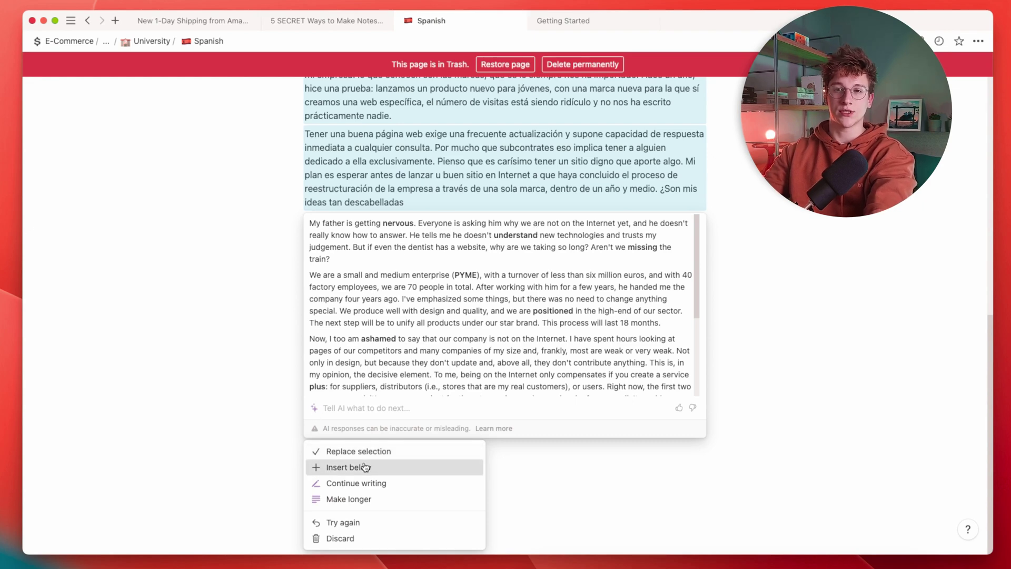
pyautogui.click(334, 467)
pyautogui.click(560, 381)
pyautogui.scroll(-2, 506, 332)
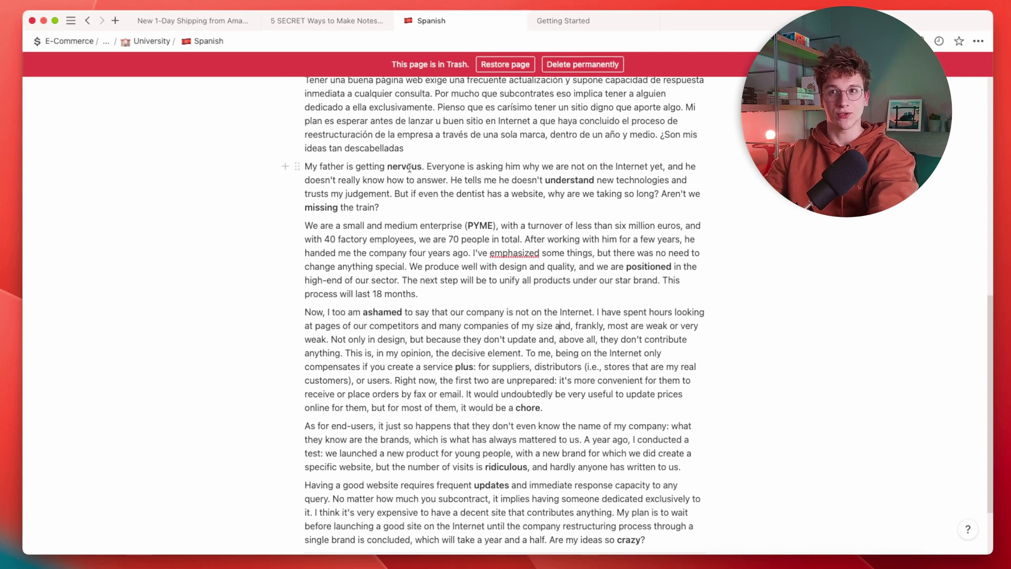
pyautogui.scroll(-2, 673, 450)
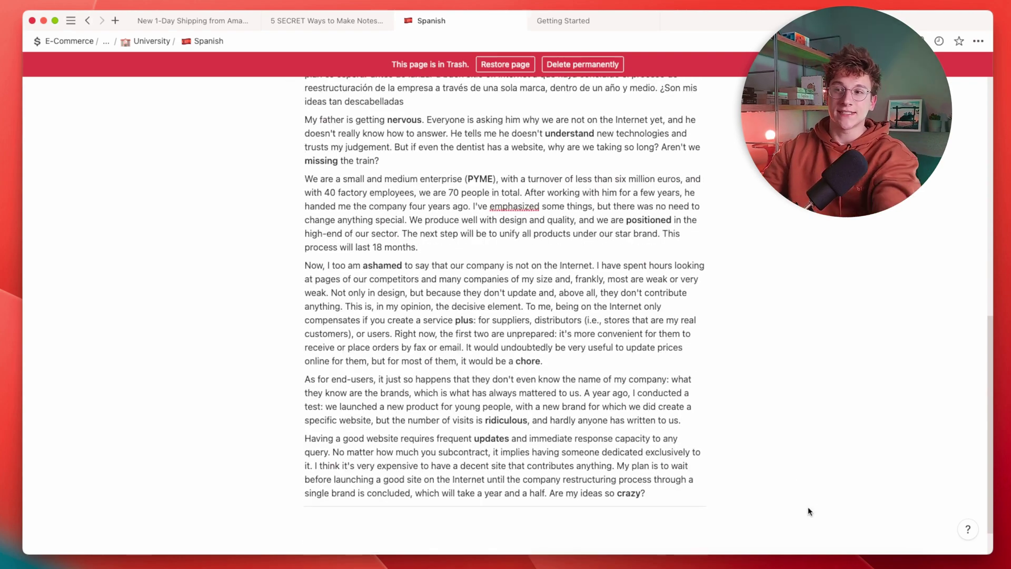
pyautogui.moveTo(805, 511); pyautogui.dragTo(380, 220)
# - Ask AI to make a table of the bold words in Spanish and English
pyautogui.scroll(-10, 380, 220)
pyautogui.rightClick(431, 268)
pyautogui.click(486, 294)
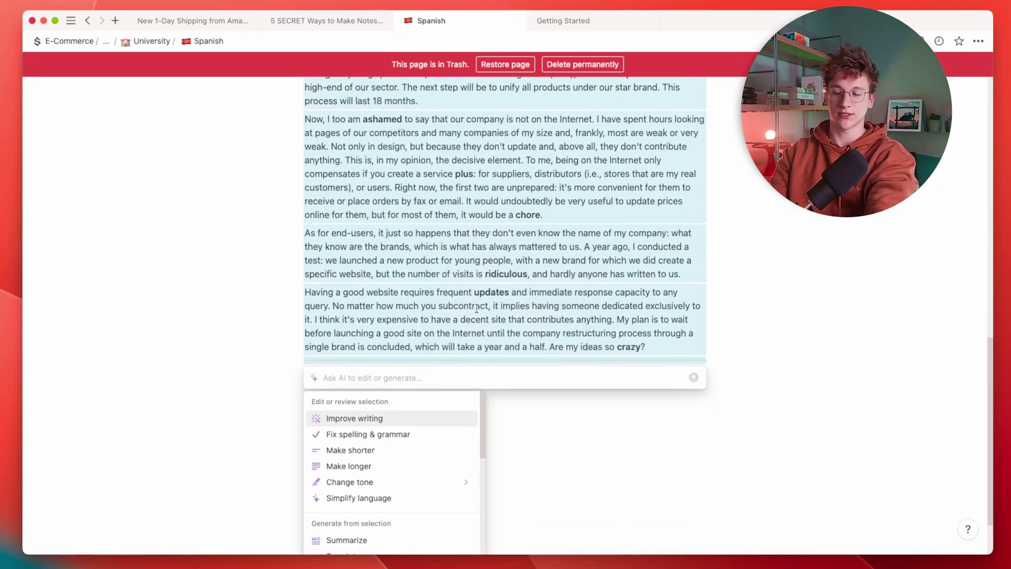
pyautogui.write('Make a table of bold words in spanish and english')
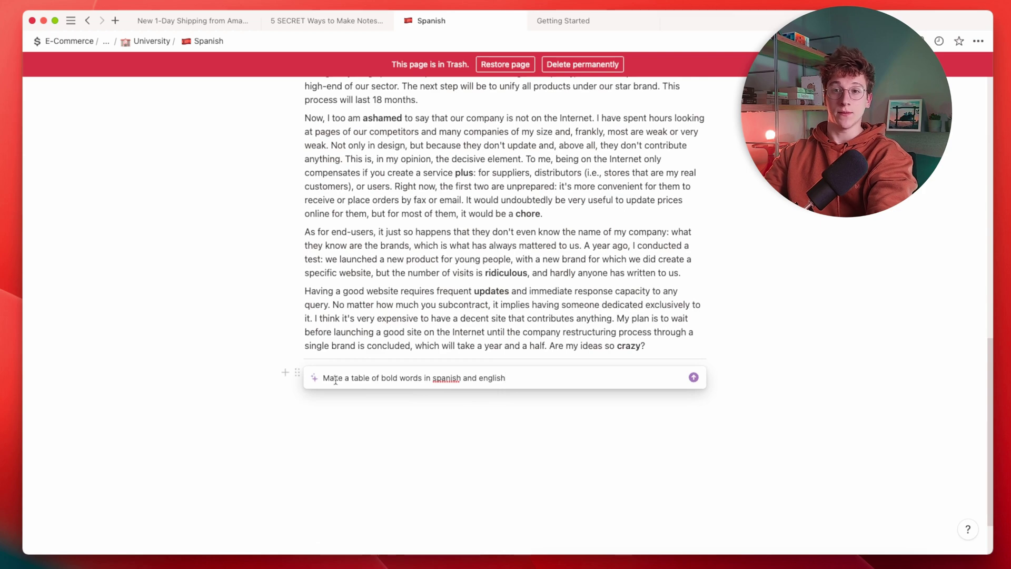
pyautogui.moveTo(335, 379); pyautogui.dragTo(506, 381)
pyautogui.click(533, 382)
pyautogui.press('Return')
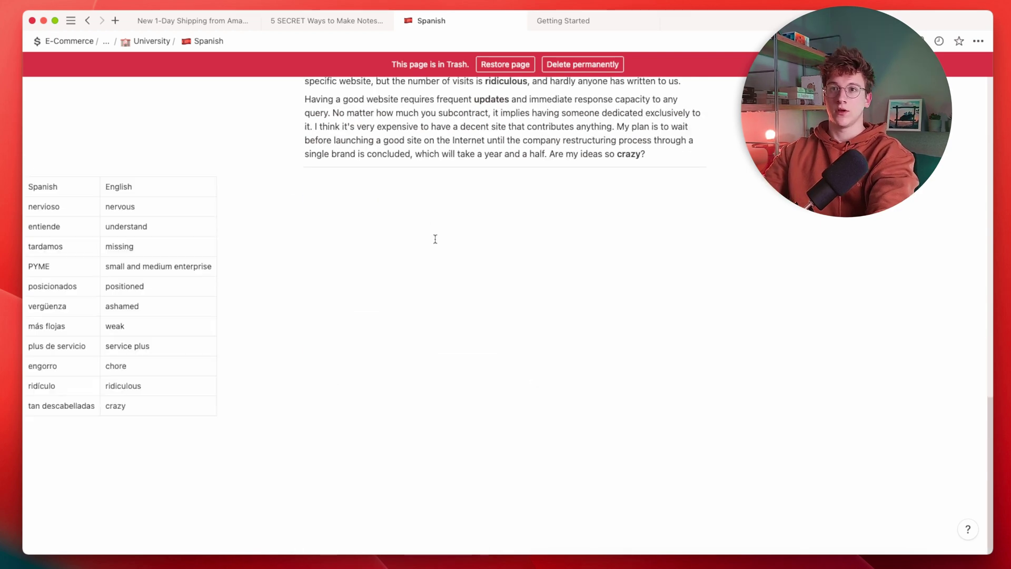
# - Make the English column of the vocabulary table bold
pyautogui.click(423, 226)
pyautogui.moveTo(392, 192)
pyautogui.mouseDown()
pyautogui.moveTo(412, 405)
pyautogui.moveTo(401, 187)
pyautogui.mouseUp()
pyautogui.press('super+b')
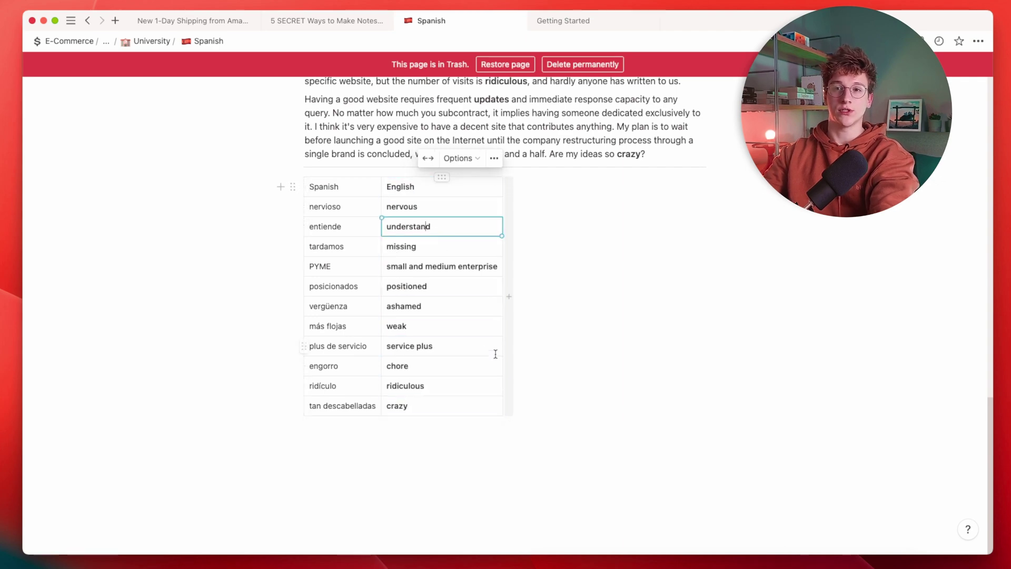
pyautogui.scroll(1, 526, 347)
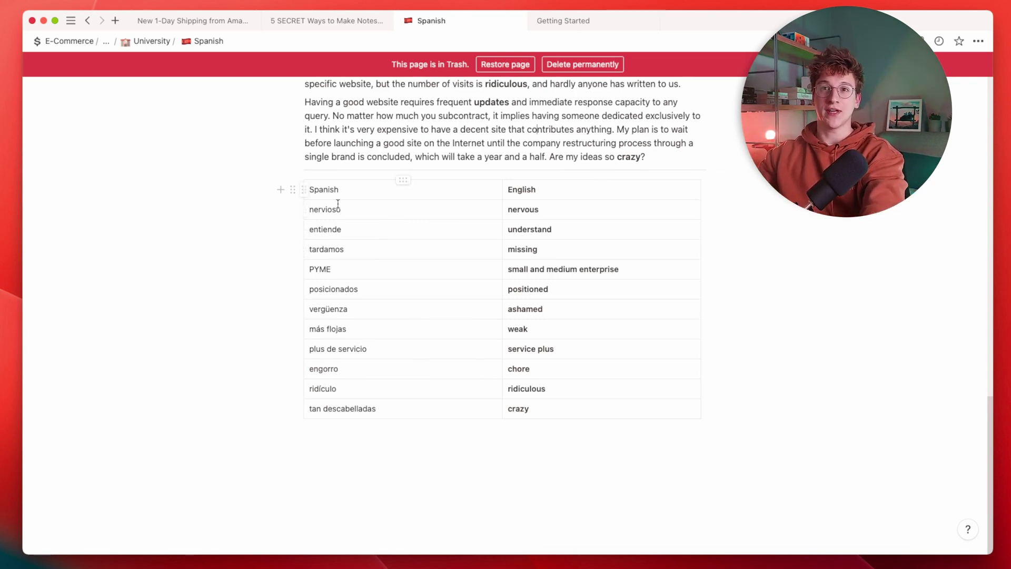
# - Ask AI, with a pasted request, for an English to Spanish practice test from the vocabulary table
pyautogui.click(291, 188)
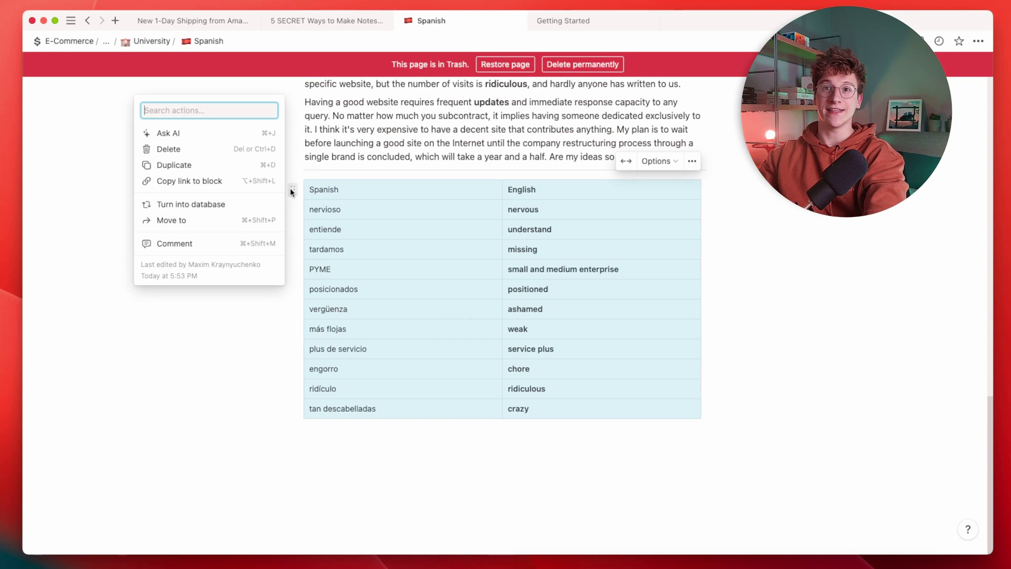
pyautogui.click(237, 136)
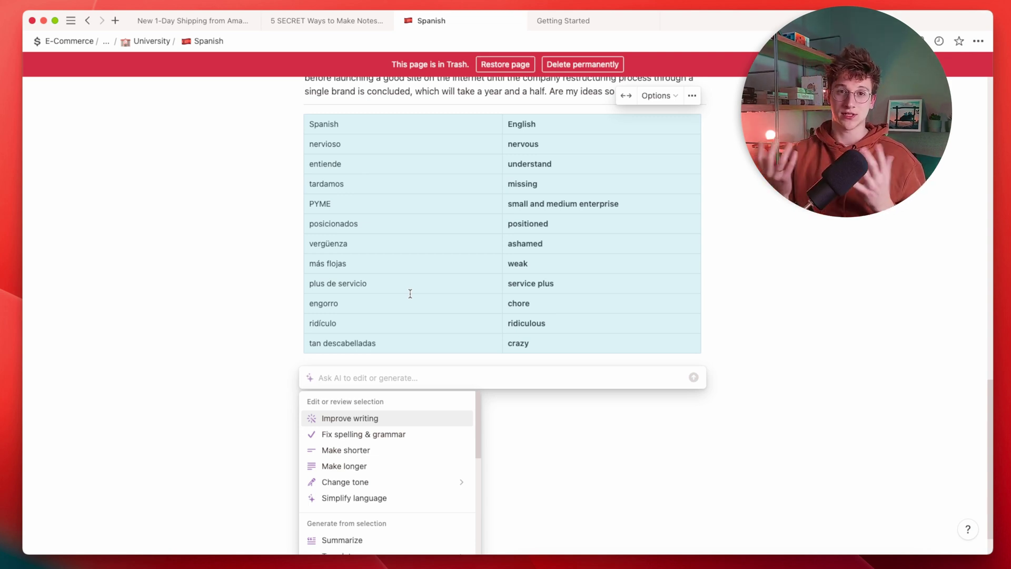
pyautogui.write('Make a practice test for the translations')
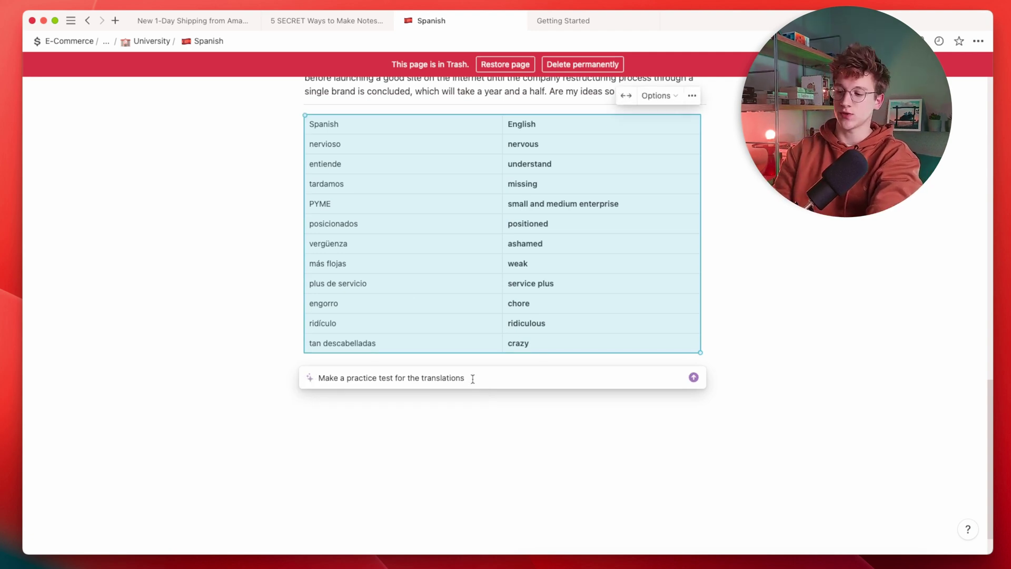
pyautogui.press('Return')
# - Insert the 12-phrase practice test and its Answers list below the table and review it
pyautogui.moveTo(329, 259); pyautogui.dragTo(495, 257)
pyautogui.click(495, 258)
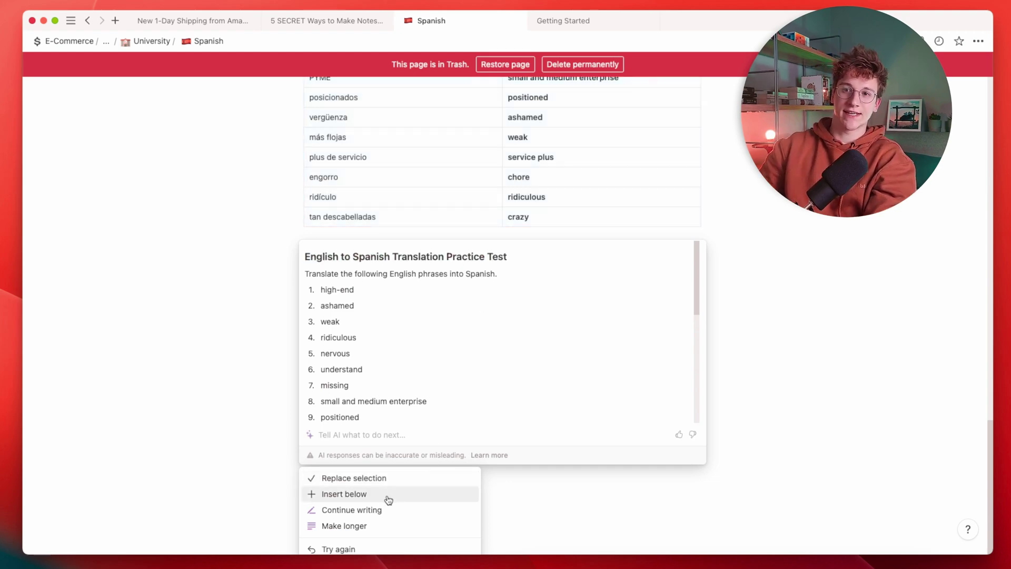
pyautogui.click(329, 495)
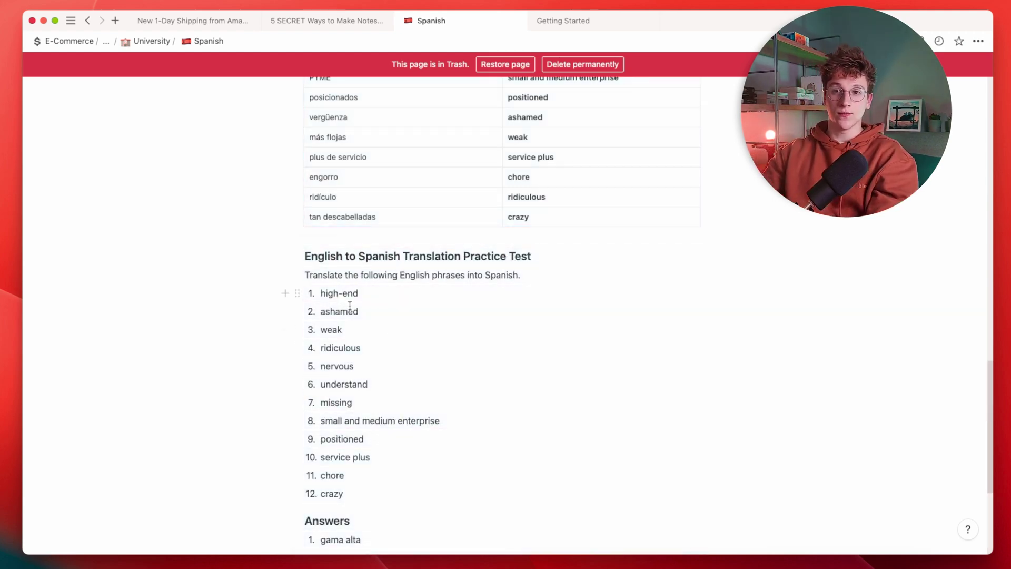
pyautogui.scroll(-5, 651, 273)
pyautogui.moveTo(835, 217)
pyautogui.mouseDown()
pyautogui.moveTo(361, 422)
pyautogui.moveTo(347, 459)
pyautogui.mouseUp()
pyautogui.scroll(1, 364, 337)
pyautogui.scroll(6, 365, 337)
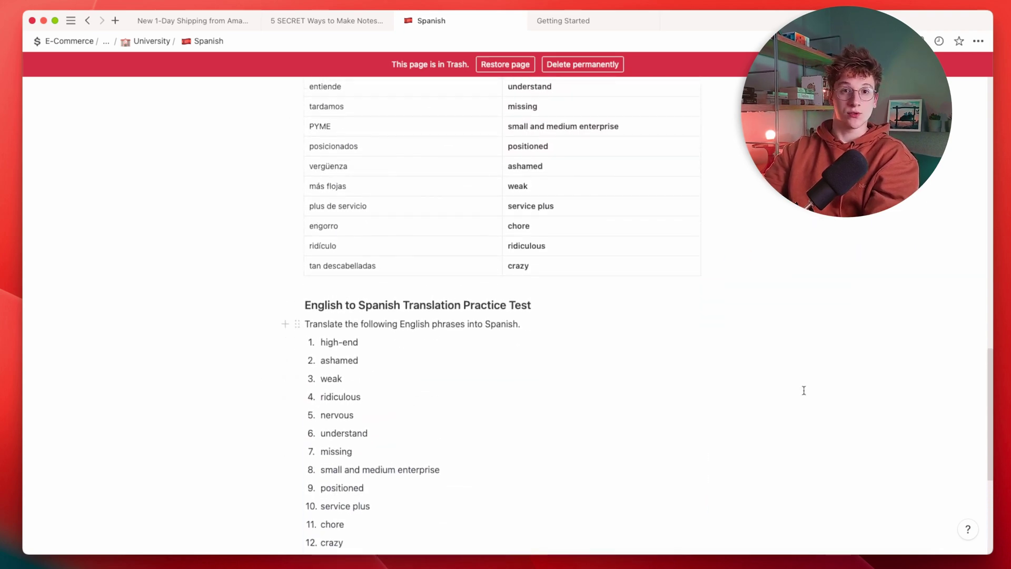
pyautogui.scroll(-5, 389, 343)
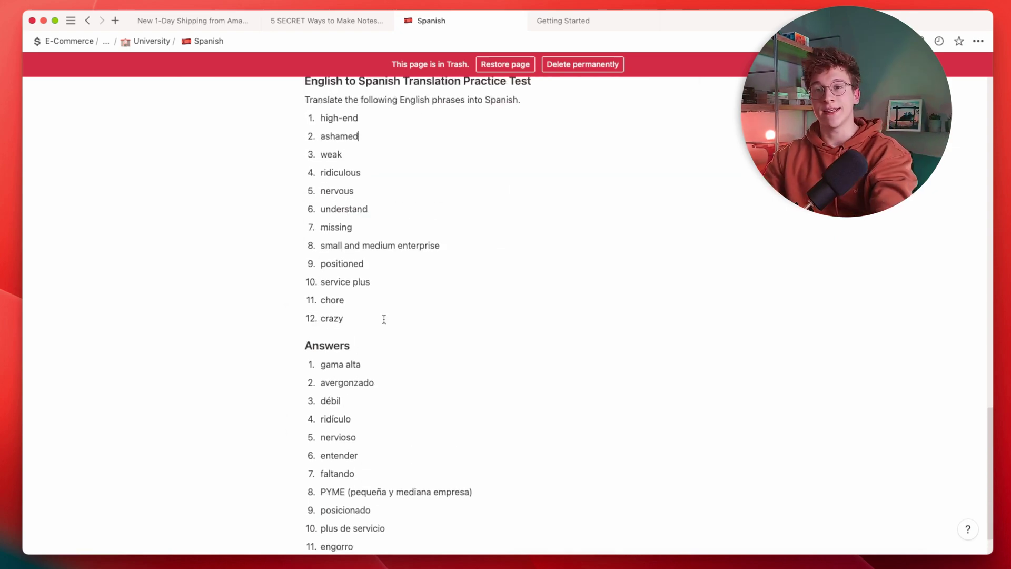
pyautogui.scroll(10, 384, 319)
pyautogui.scroll(-4, 456, 341)
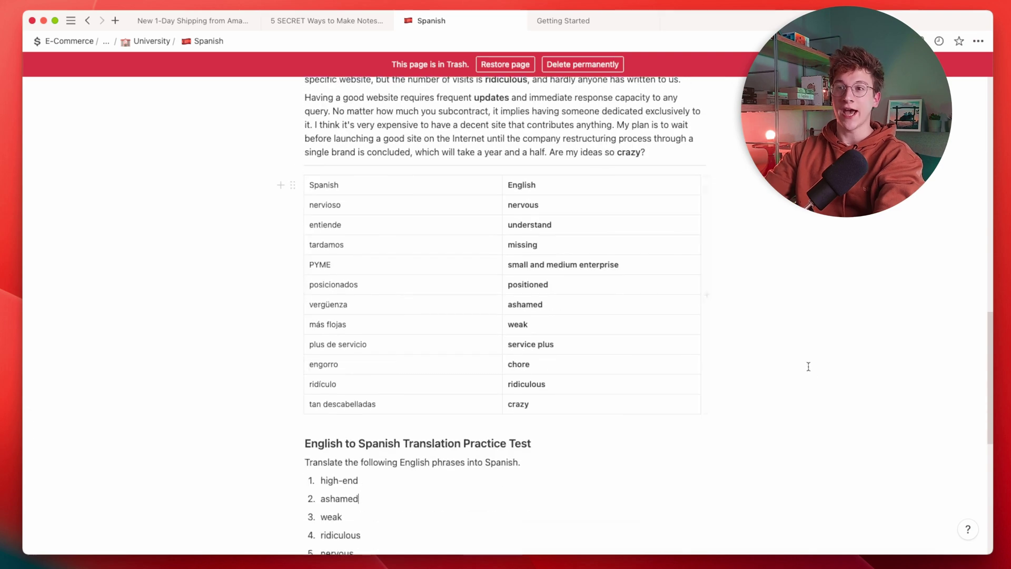
# - Select the Spanish vocabulary table and prompt AI to make flashcards from it
pyautogui.moveTo(784, 405); pyautogui.dragTo(299, 174)
pyautogui.click(293, 186)
pyautogui.click(192, 127)
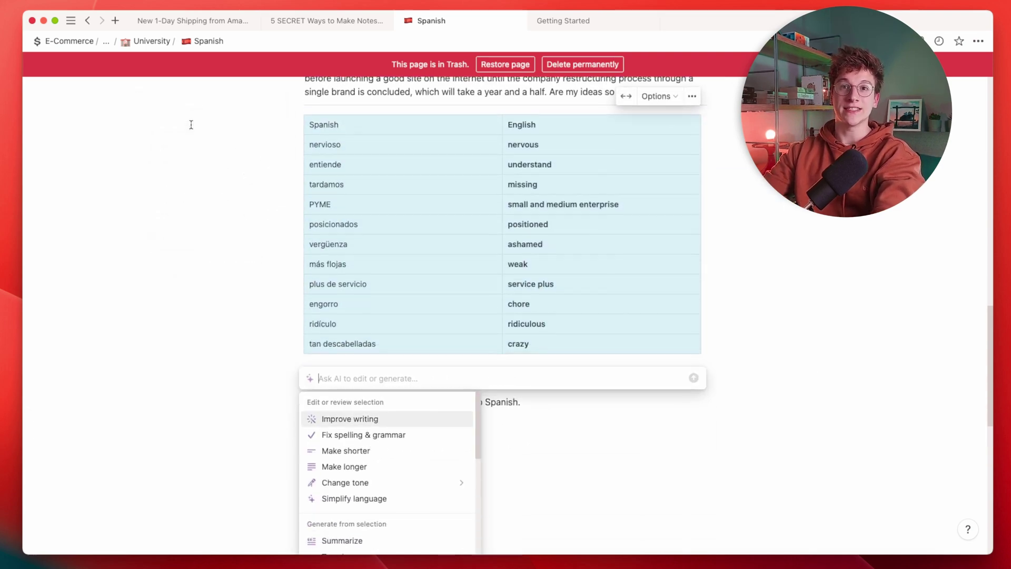
pyautogui.write('Ma')
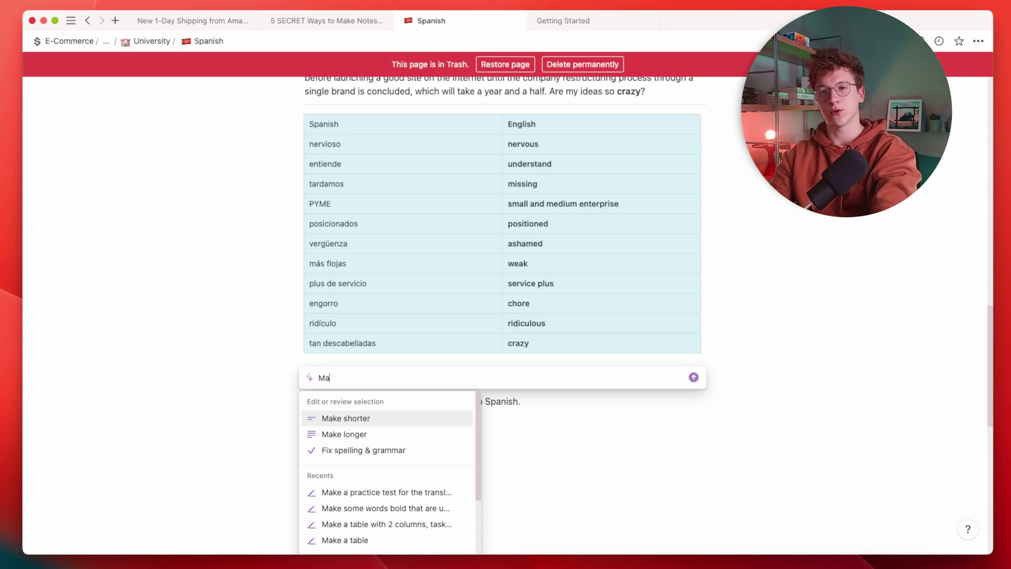
pyautogui.write('ke flash')
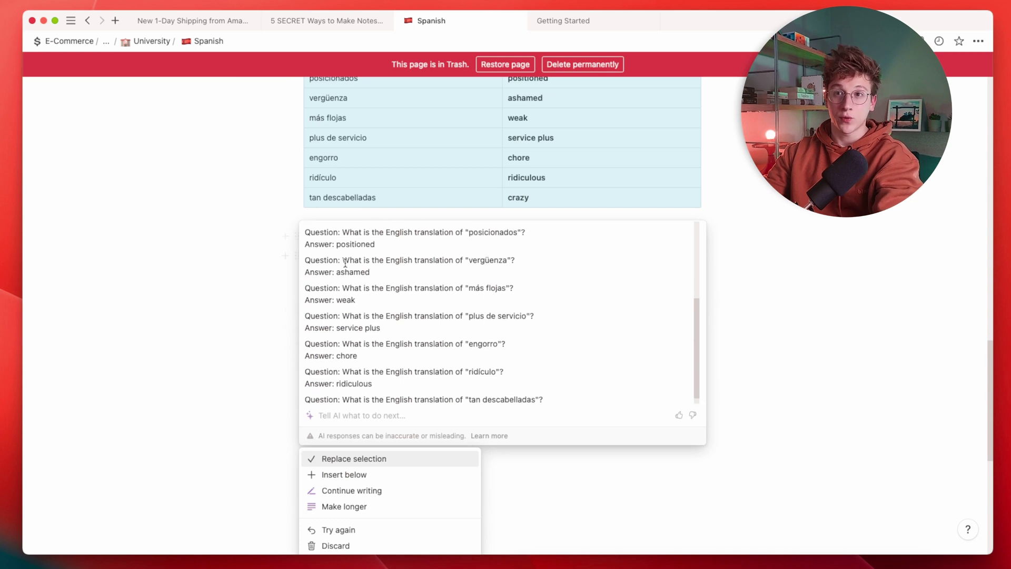
pyautogui.scroll(5, 347, 263)
pyautogui.moveTo(352, 276); pyautogui.dragTo(506, 275)
pyautogui.click(514, 272)
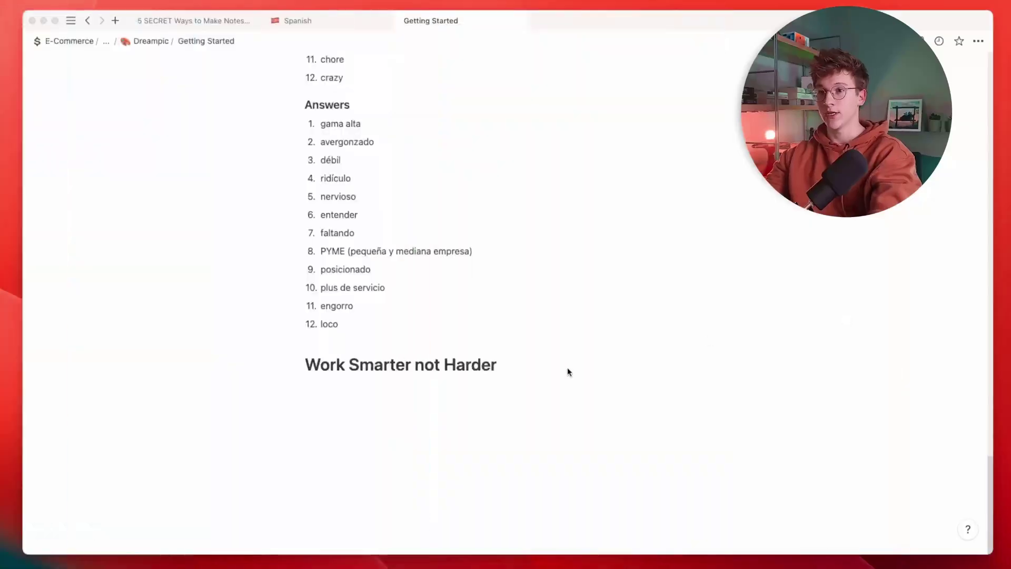
# - Under Work Smarter not Harder, ask AI to write a Twitter post from the Amazon announcement heading
pyautogui.click(541, 371)
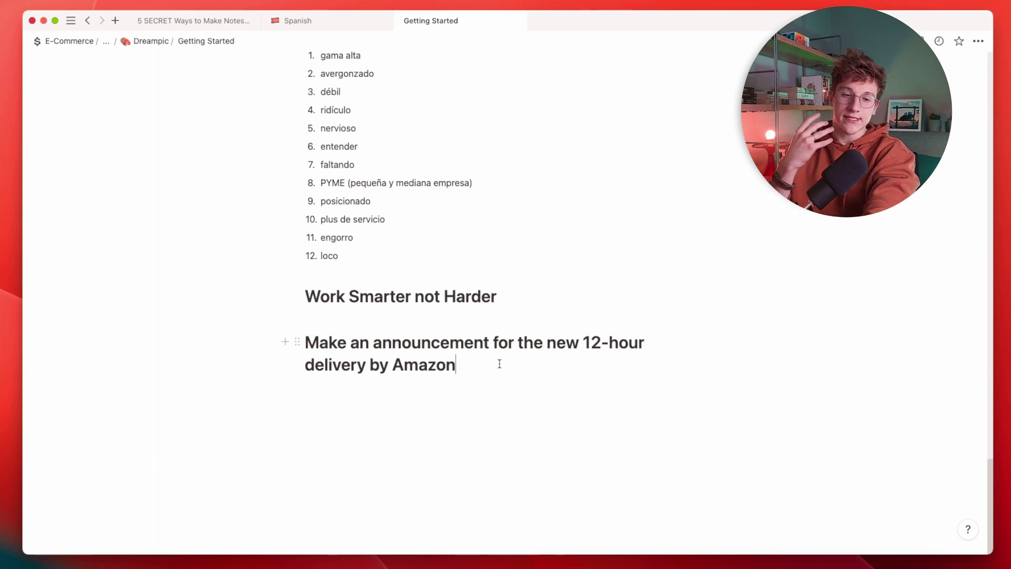
pyautogui.tripleClick(335, 342)
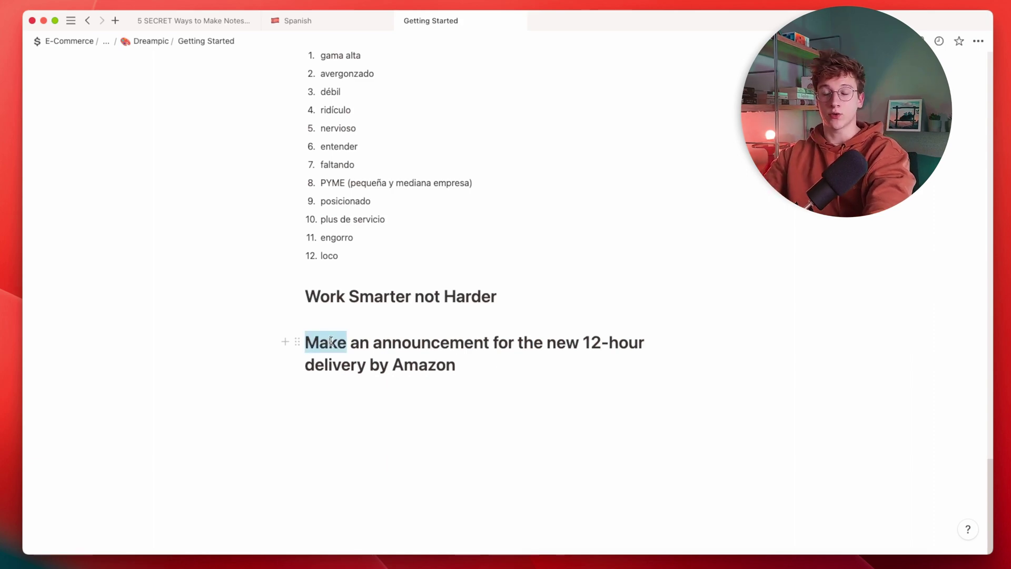
pyautogui.click(519, 367)
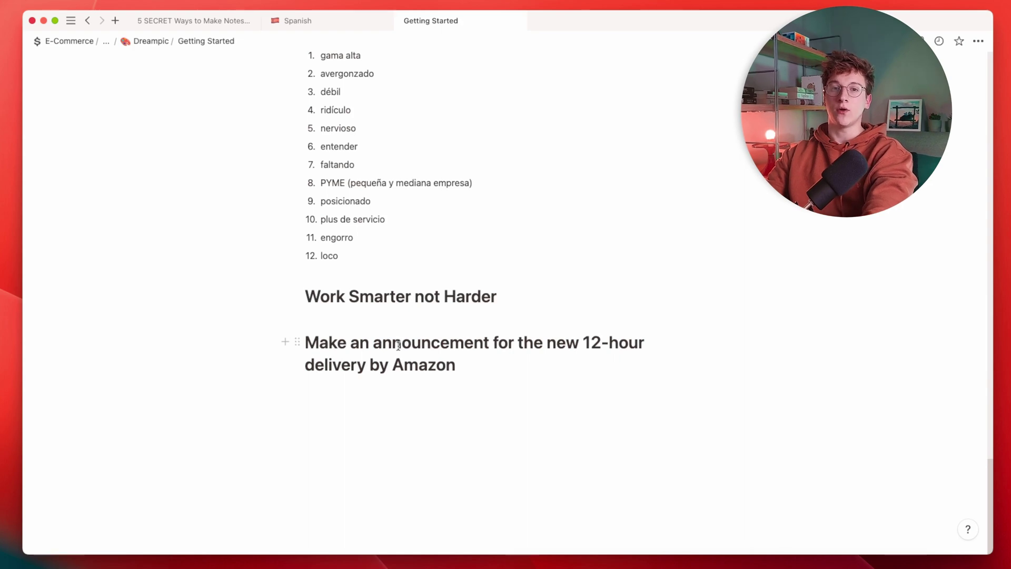
pyautogui.click(297, 342)
pyautogui.press('Return')
pyautogui.write('Make a tw')
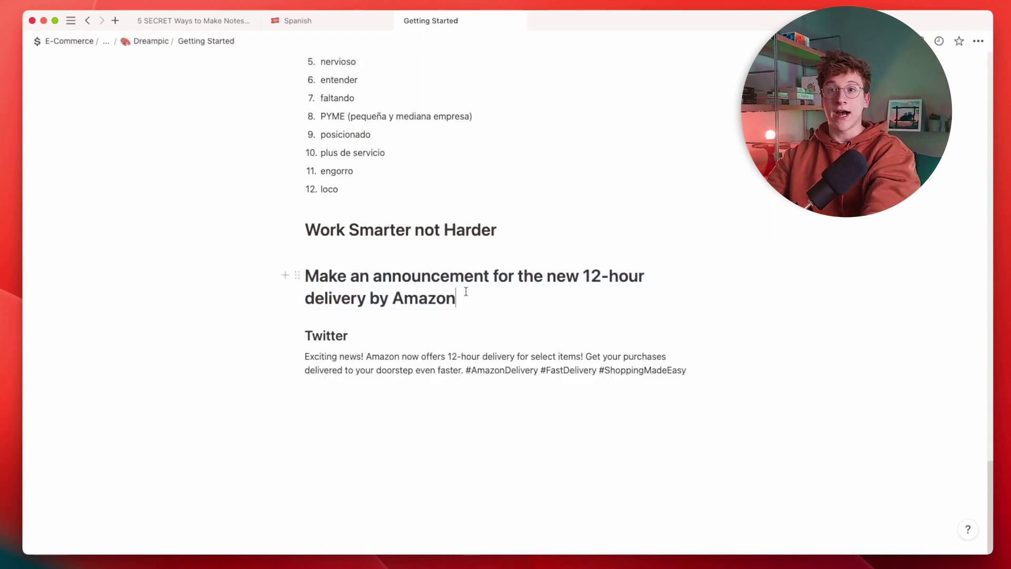
# - Insert an AI-written long, professional LinkedIn post below the heading, titled with a 'Linkedin' heading
pyautogui.moveTo(466, 291); pyautogui.dragTo(296, 273)
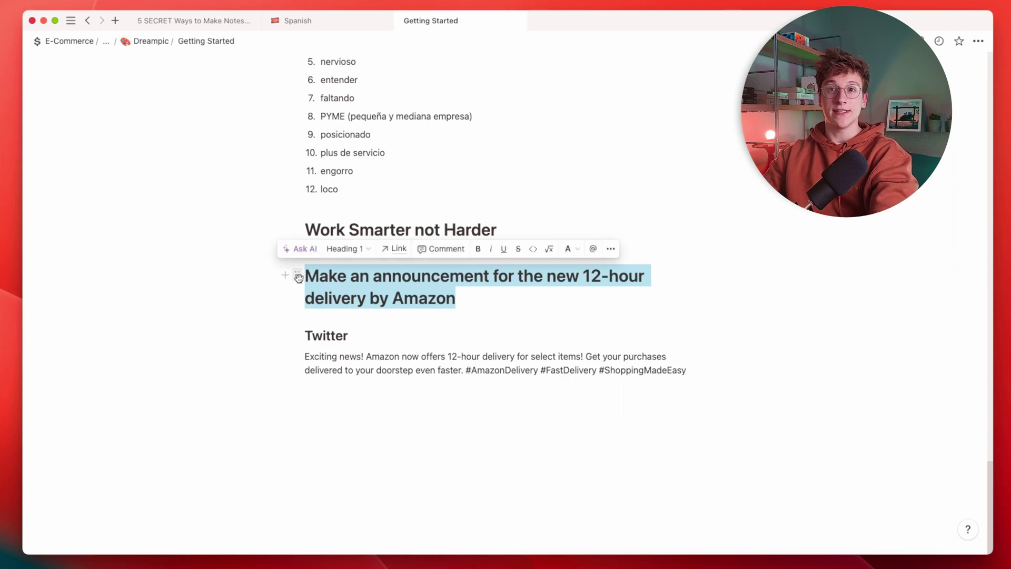
pyautogui.click(299, 253)
pyautogui.write('Make a Linkedin post but keep it more professional and long')
pyautogui.press('Return')
pyautogui.click(328, 461)
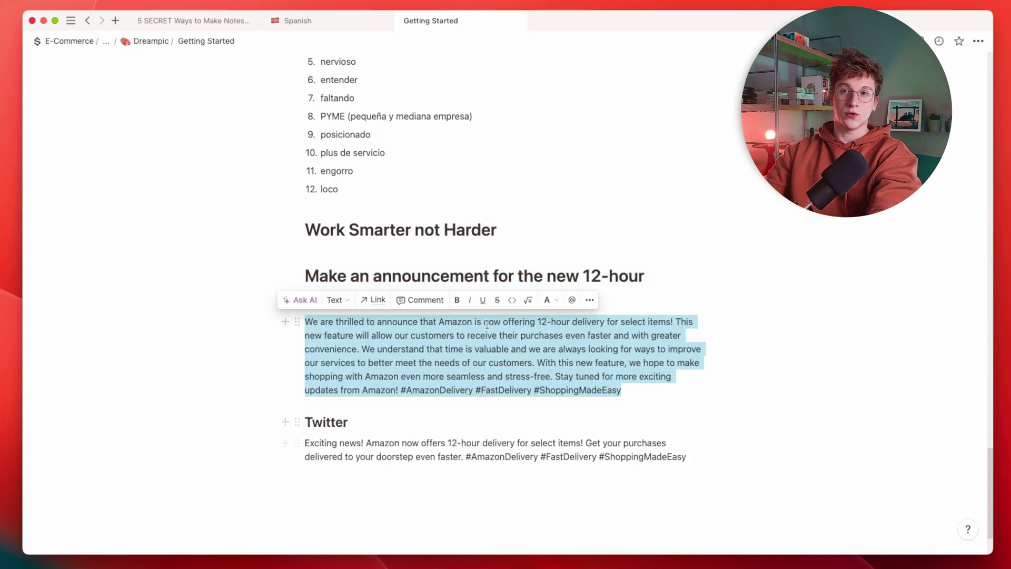
pyautogui.press('Return')
pyautogui.write('# Linkedin')
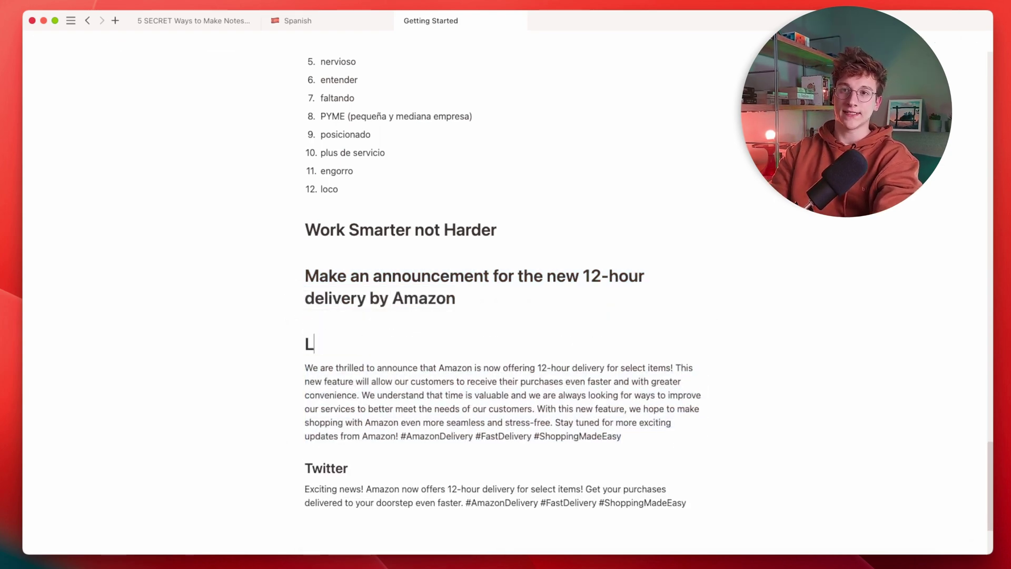
pyautogui.scroll(-2, 488, 296)
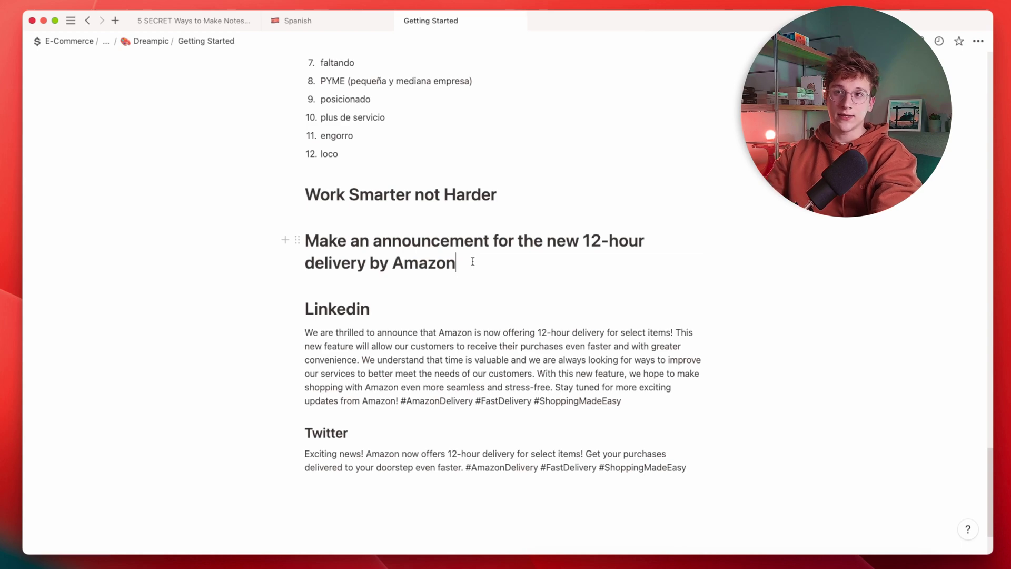
# - Ask AI to draft a customer email, 'Faster Delivery with Amazon!', from the announcement heading
pyautogui.click(297, 240)
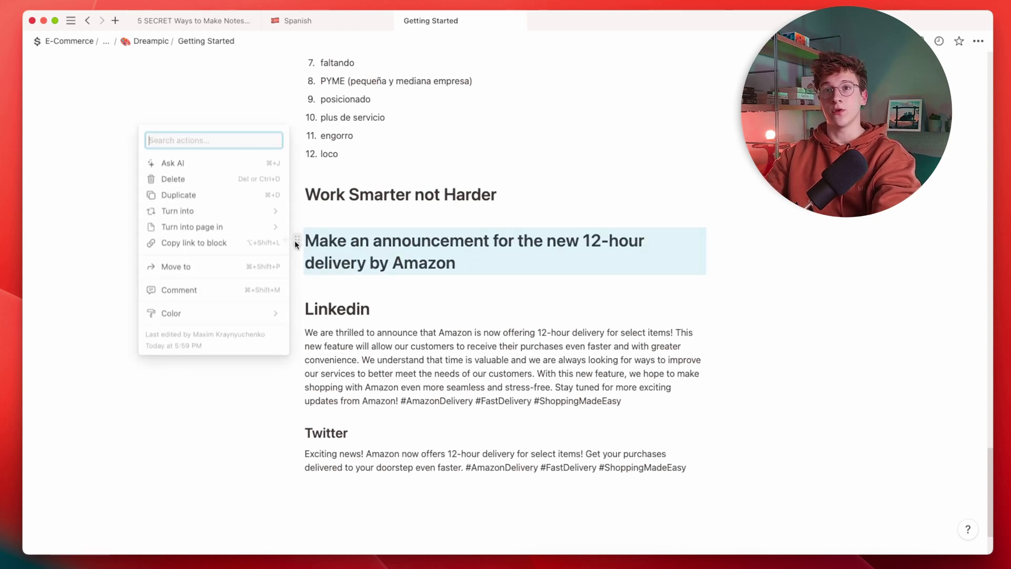
pyautogui.click(171, 163)
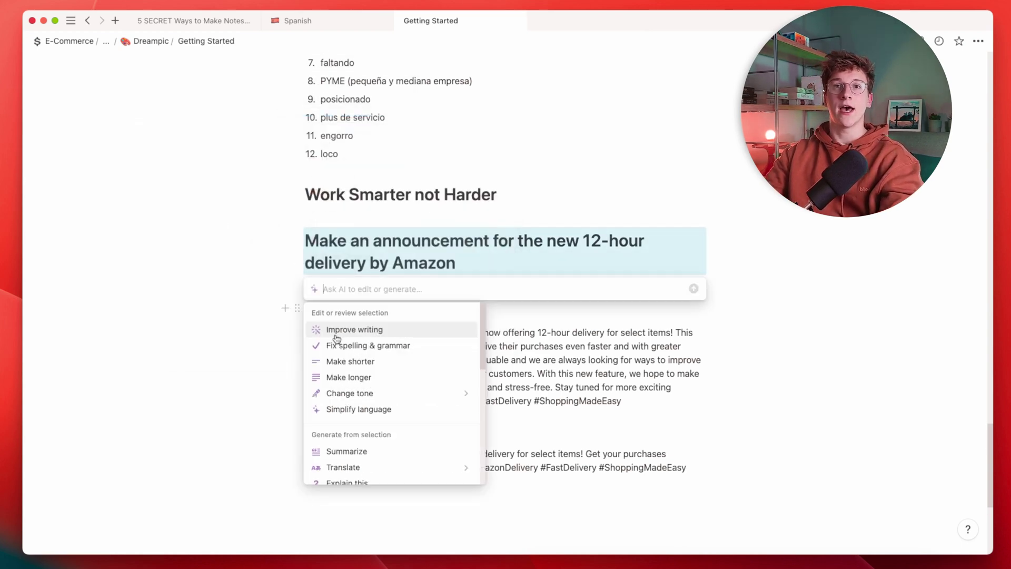
pyautogui.scroll(-5, 379, 400)
pyautogui.moveTo(359, 420)
pyautogui.scroll(2, 374, 421)
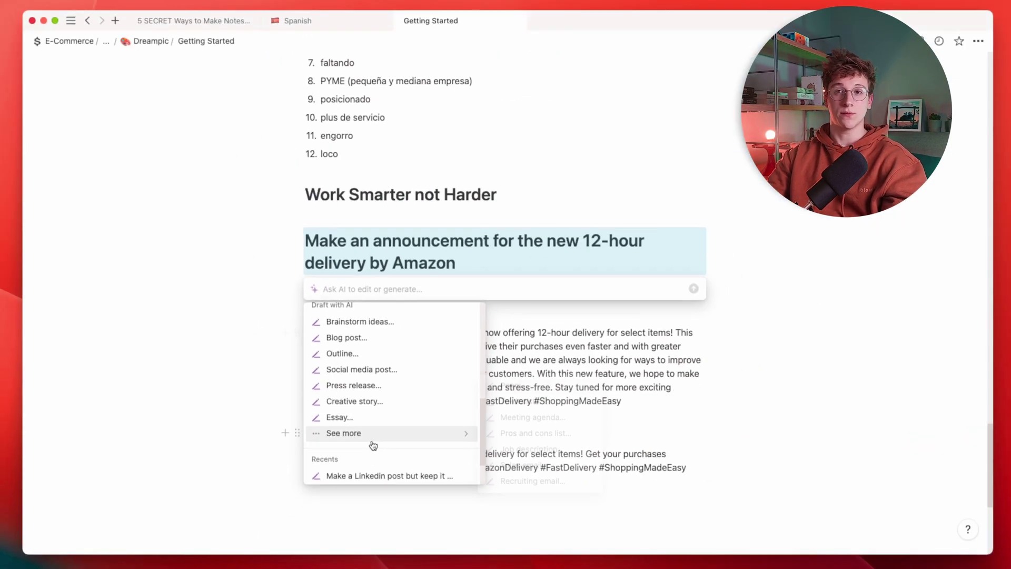
pyautogui.moveTo(392, 454)
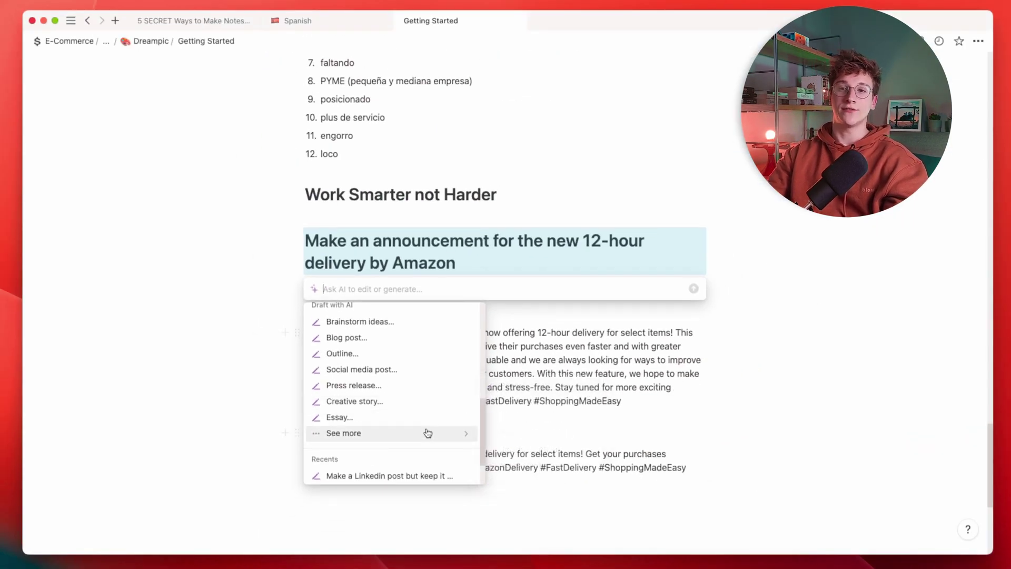
pyautogui.moveTo(430, 434)
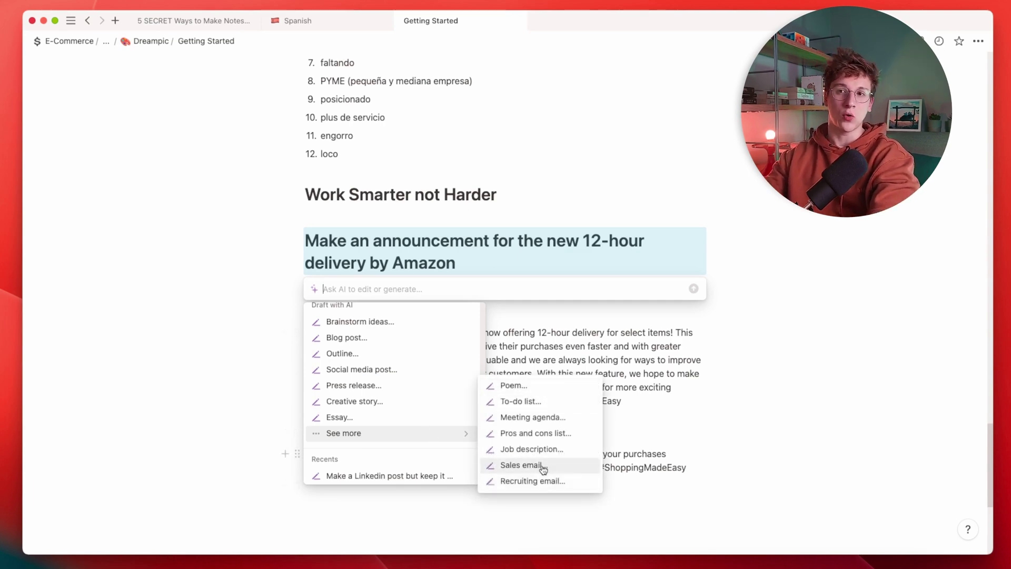
pyautogui.write('Make')
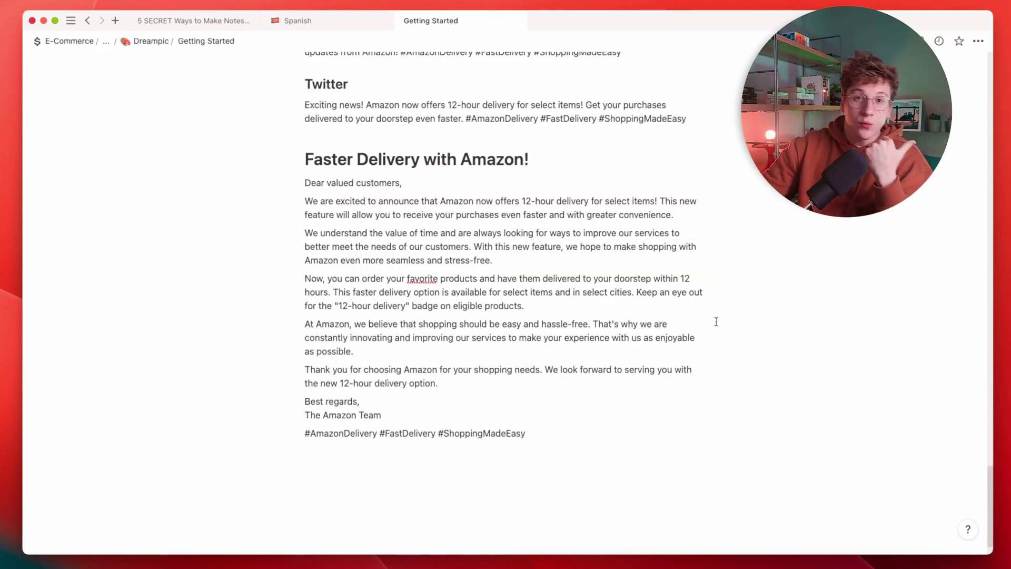
# - Select the Linkedin, Twitter and email announcements and have AI translate them into Japanese
pyautogui.scroll(3, 632, 490)
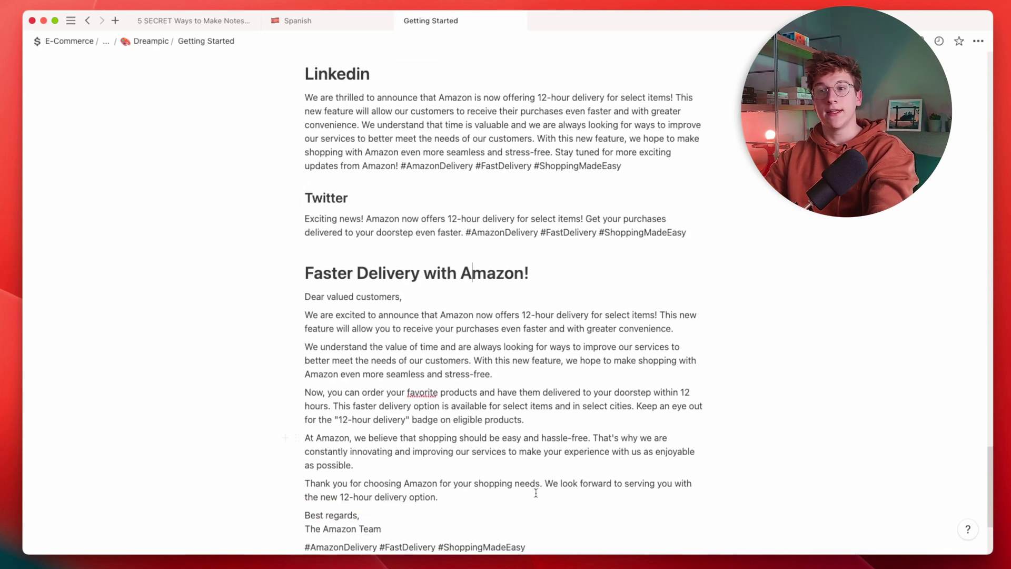
pyautogui.moveTo(536, 517); pyautogui.dragTo(309, 364)
pyautogui.scroll(-3, 310, 363)
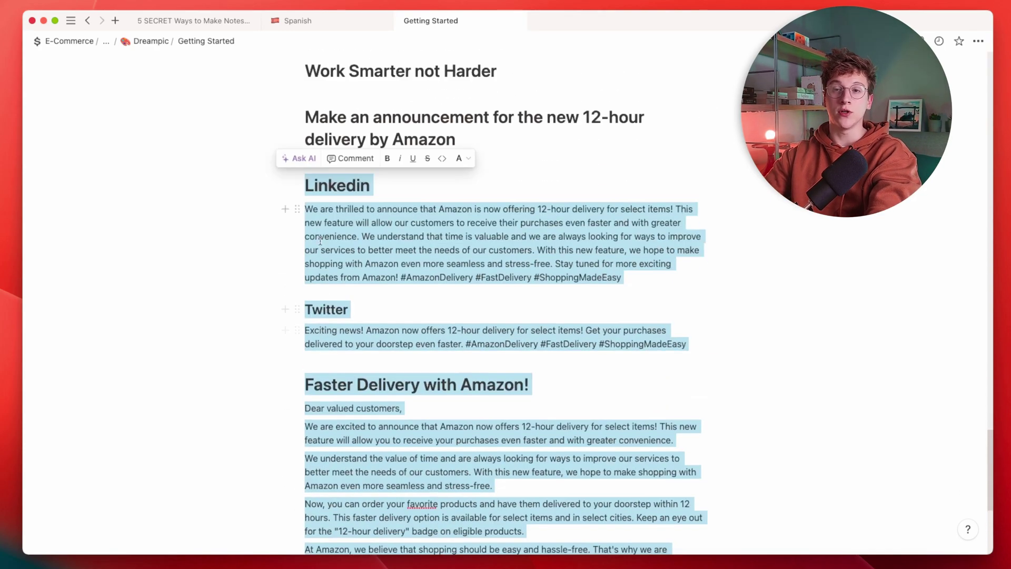
pyautogui.click(301, 159)
pyautogui.click(337, 533)
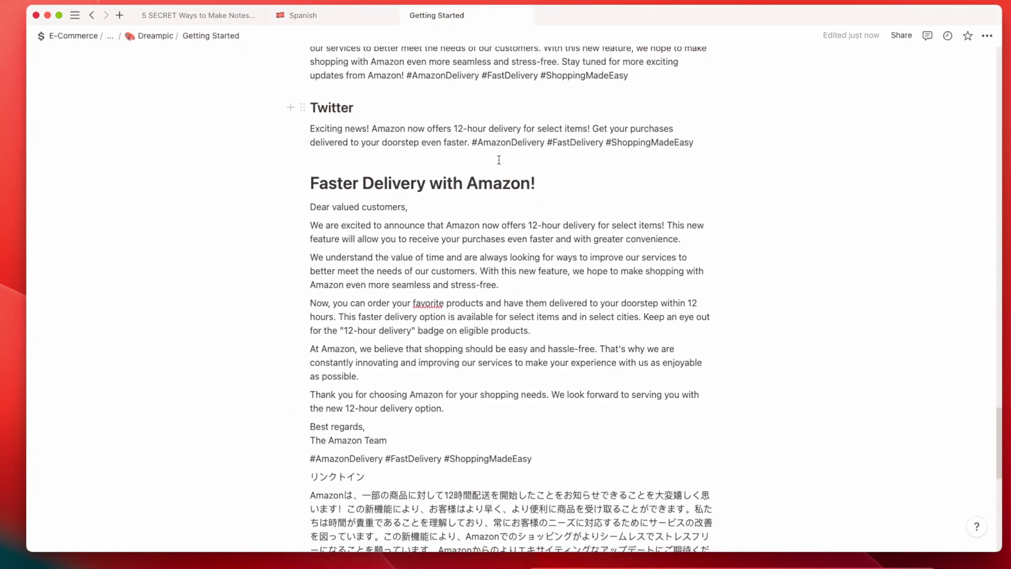
# - Scroll up the Getting Started page to the chicken summary under 'Make Your Notes 10x Smaller' and the task table
pyautogui.scroll(1, 496, 158)
pyautogui.scroll(-10, 497, 158)
pyautogui.scroll(10, 500, 162)
pyautogui.scroll(15, 499, 161)
pyautogui.scroll(12, 500, 148)
pyautogui.scroll(4, 501, 151)
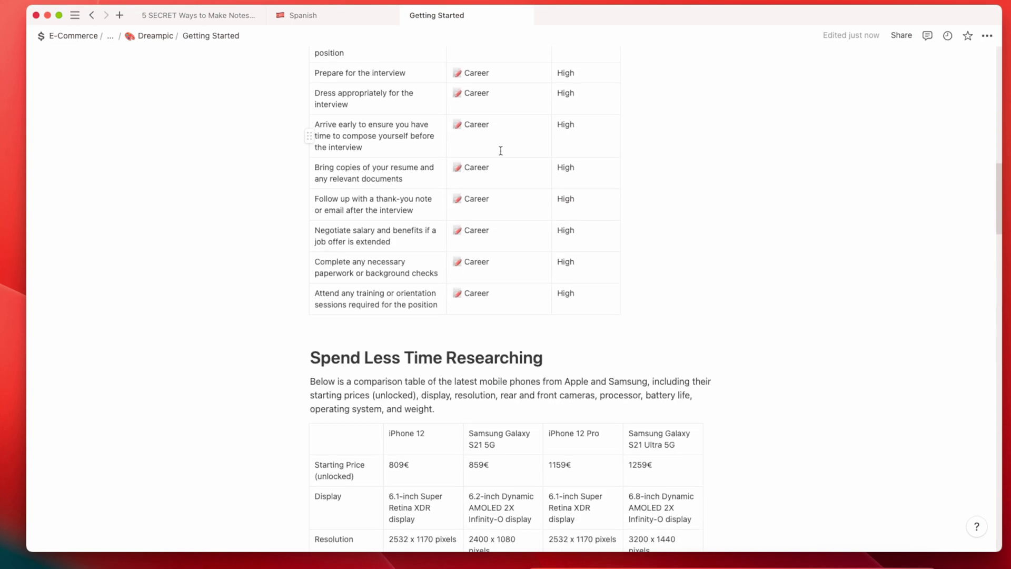
pyautogui.scroll(12, 501, 153)
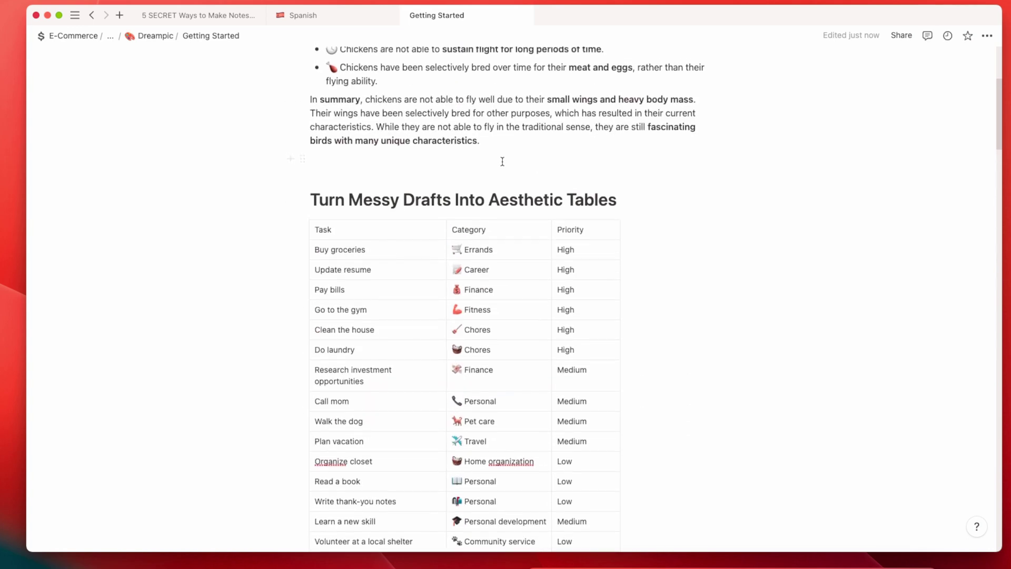
pyautogui.scroll(5, 500, 162)
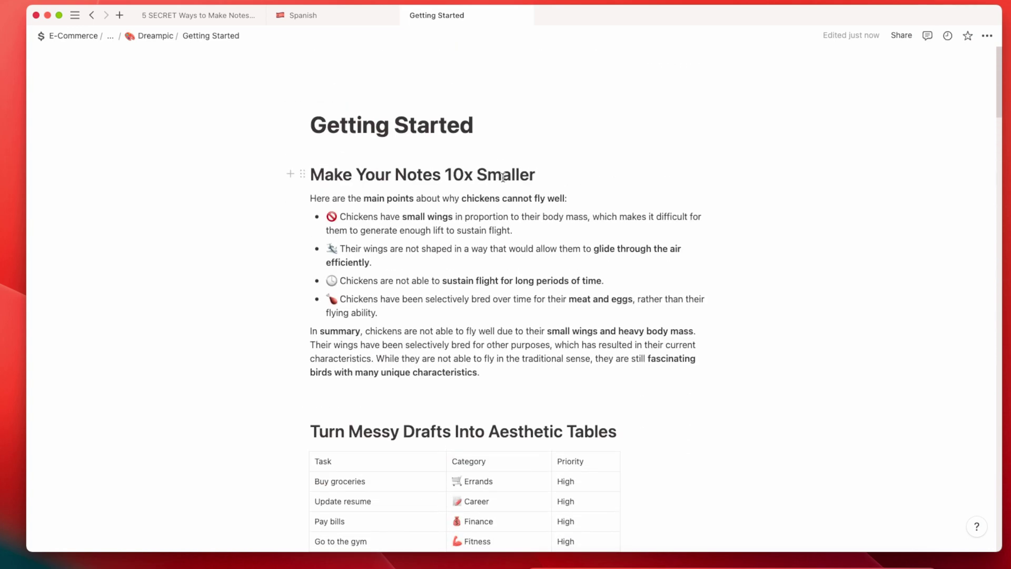
pyautogui.scroll(-1, 489, 184)
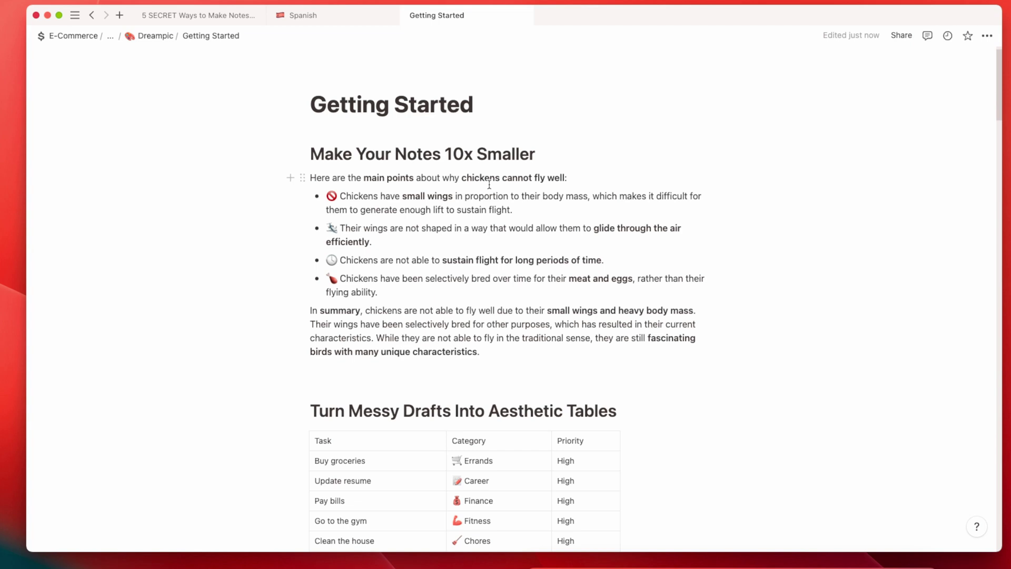